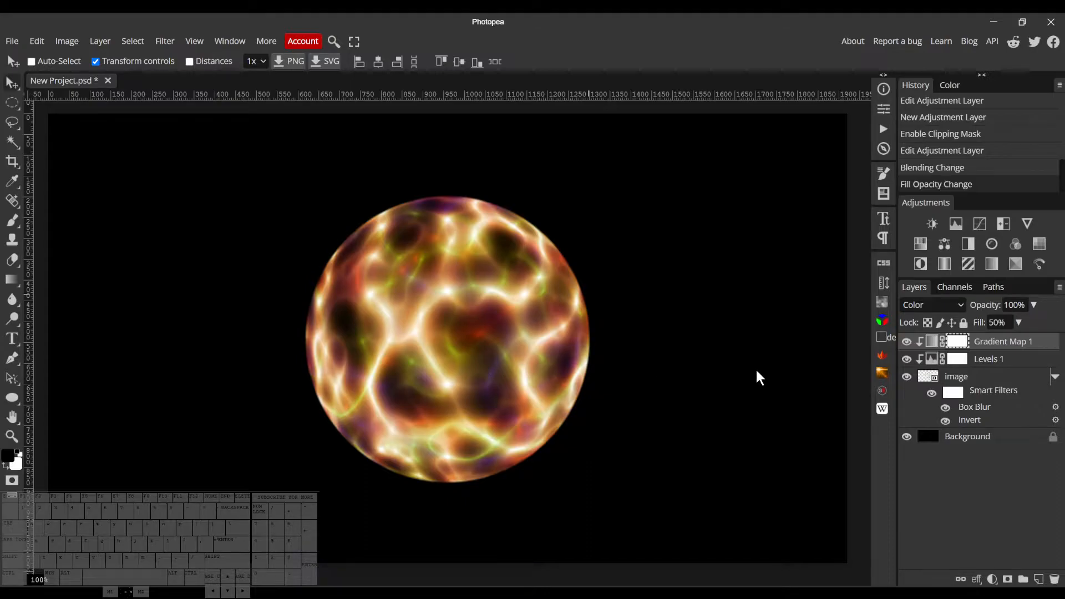
- Delete the Gradient Map 1, Levels 1 and image layers, keeping only the Background
left_click(955, 379)
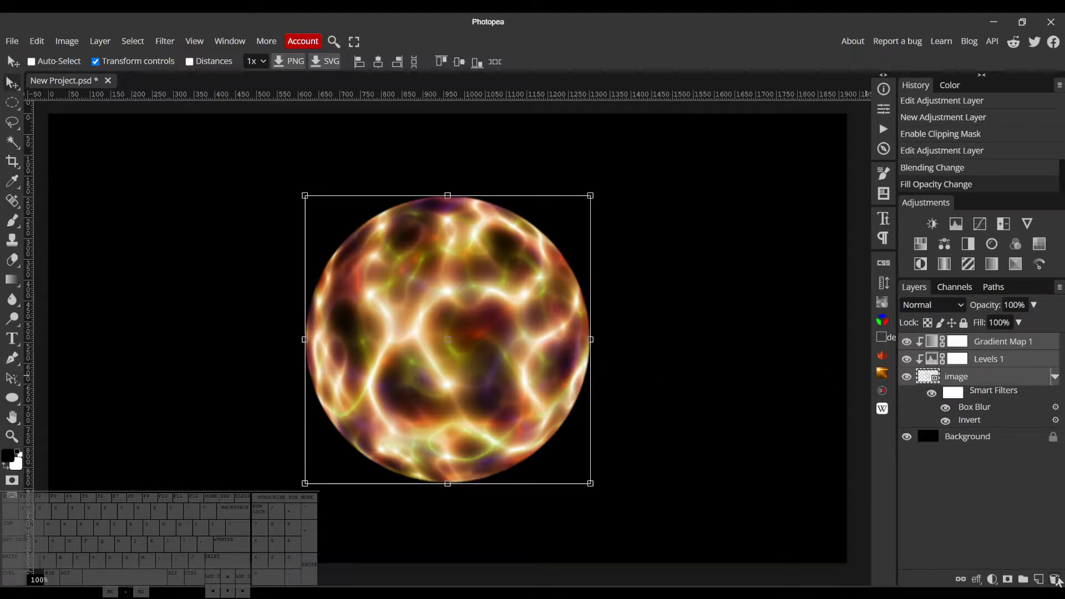
left_click(1054, 579)
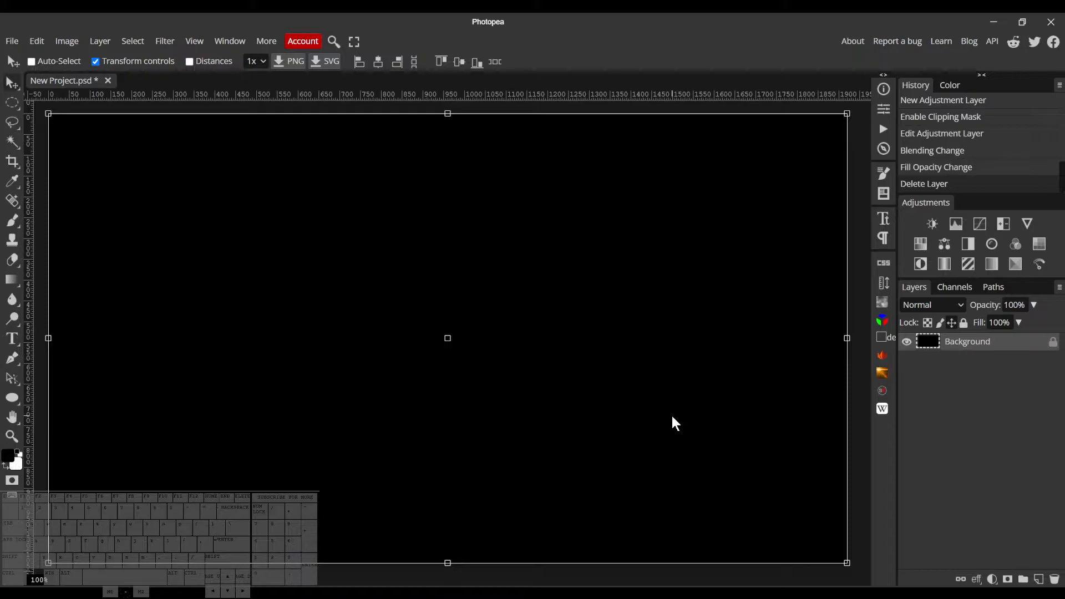
- Open the Fractal Noise generator
left_click(230, 41)
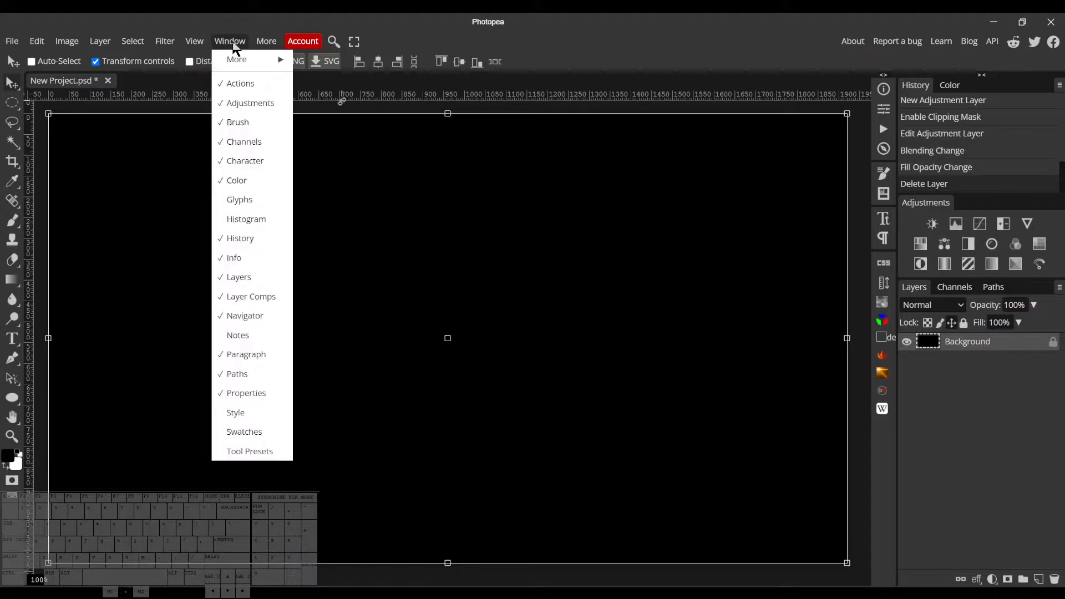
mouse_move(248, 57)
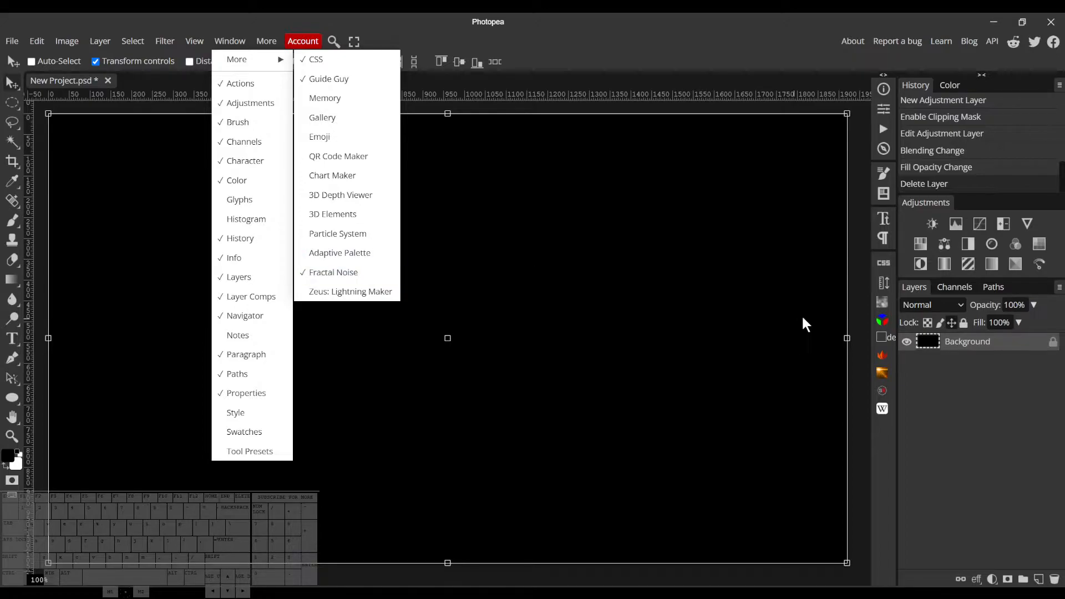
left_click(882, 302)
left_click(884, 308)
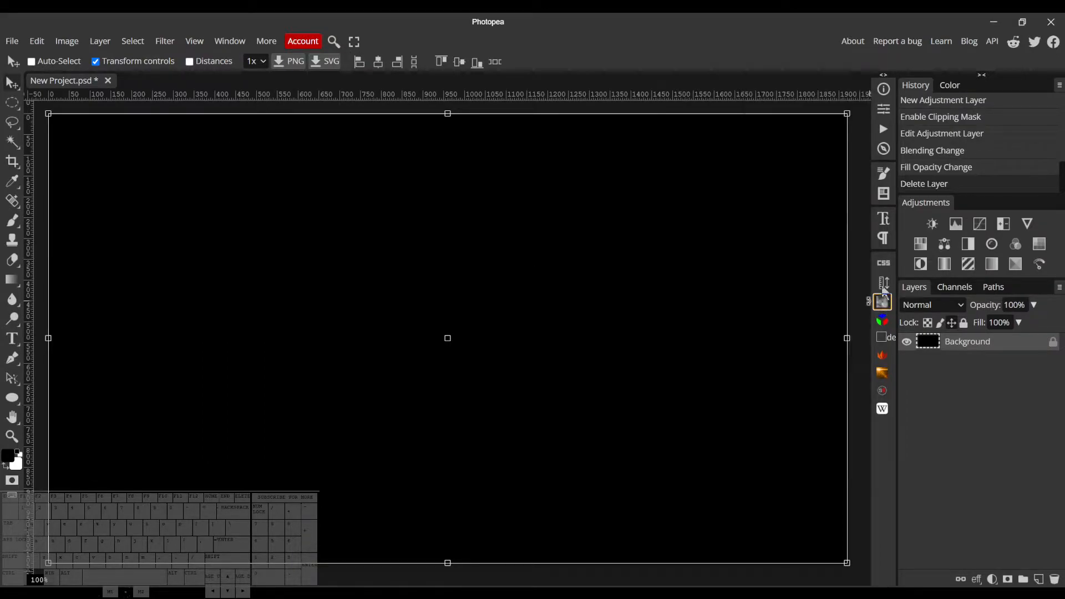
left_click(230, 41)
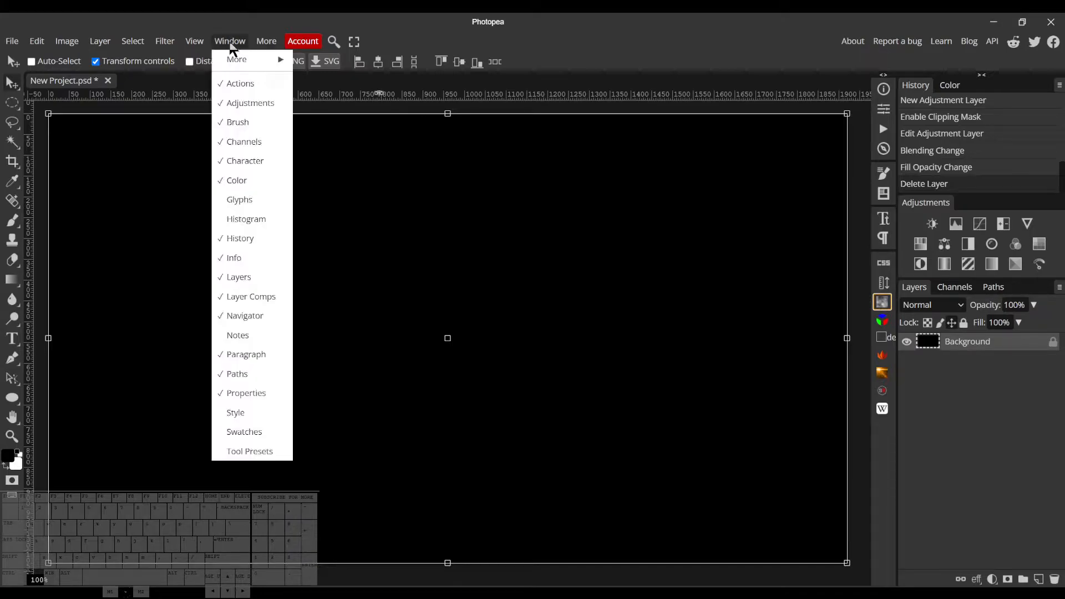
left_click(362, 233)
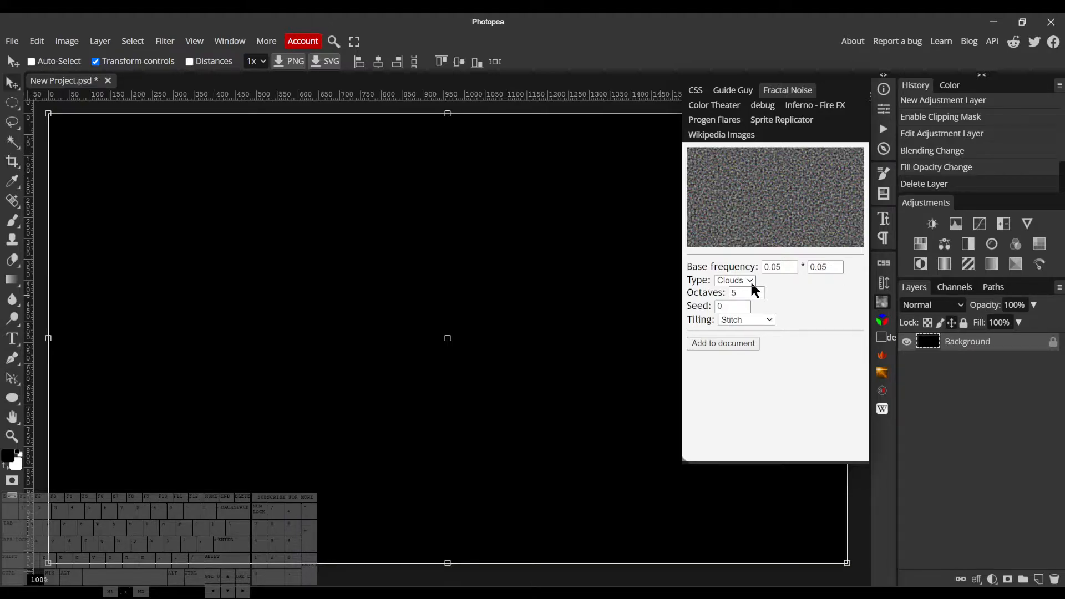
- Compare the Clouds and Energy noise types and set the fractal noise type to Energy
left_click(750, 281)
left_click(744, 308)
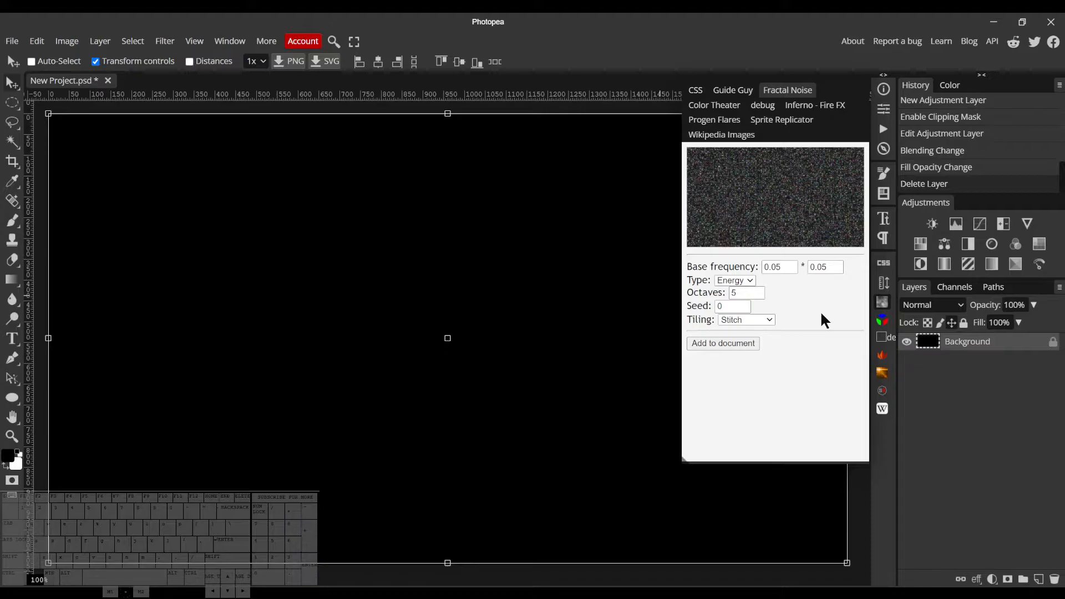
left_click(745, 279)
left_click(744, 288)
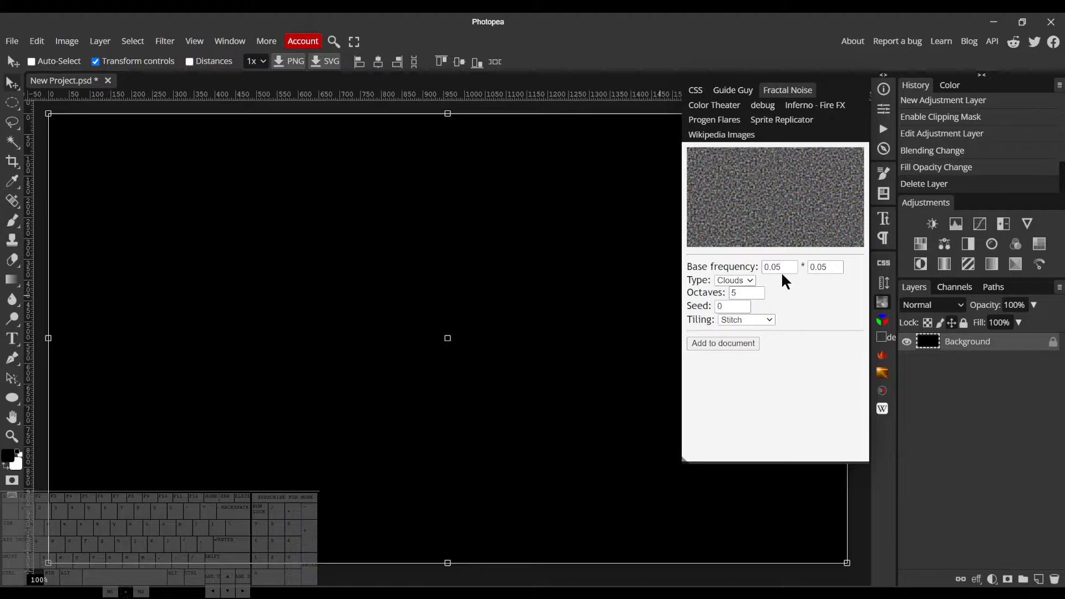
left_click(742, 307)
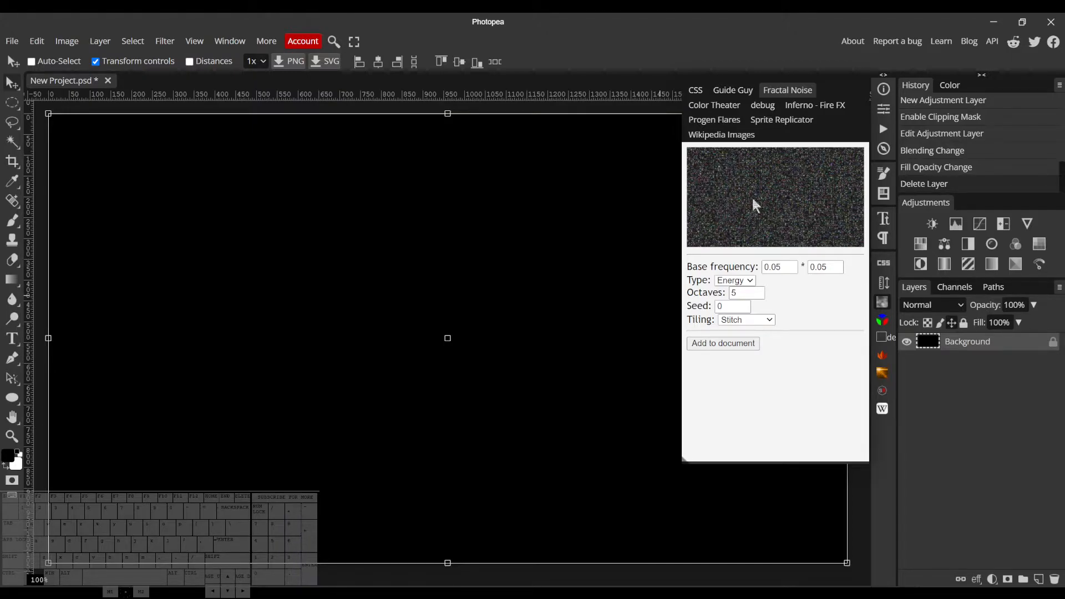
- Set both base frequency values of the fractal noise to 0.005
left_click(791, 269)
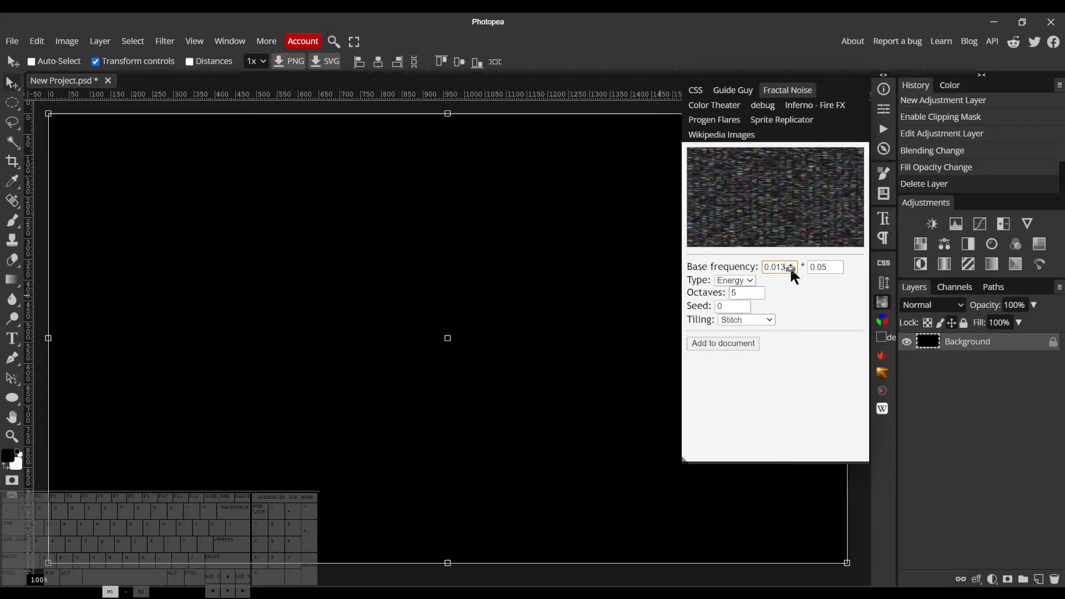
left_click(790, 270)
left_click(791, 270)
left_click(791, 269)
left_click(791, 270)
left_click(790, 270)
left_click(790, 269)
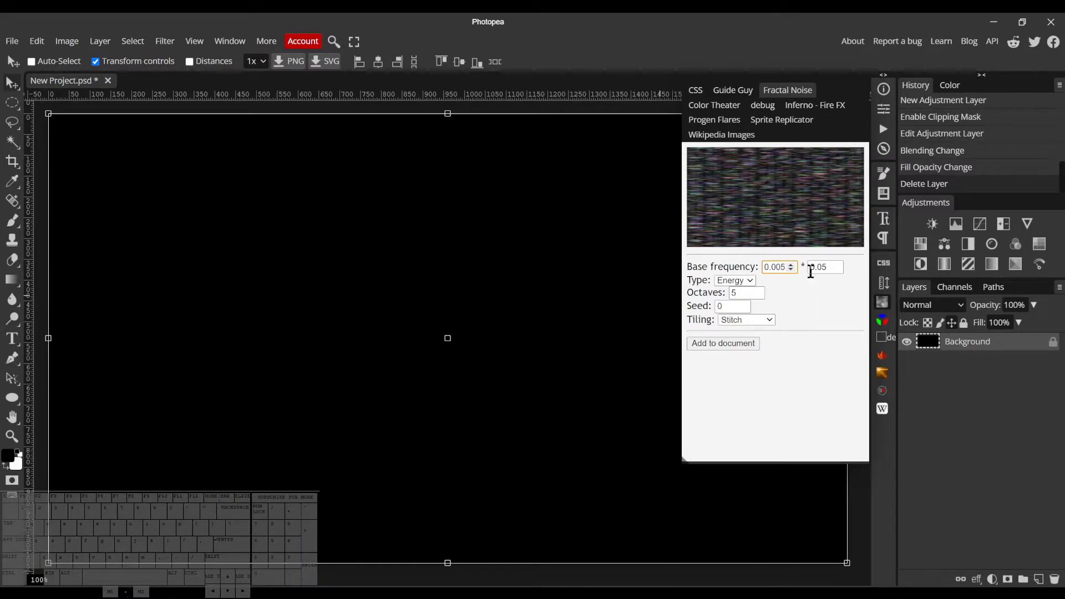
left_click(817, 267)
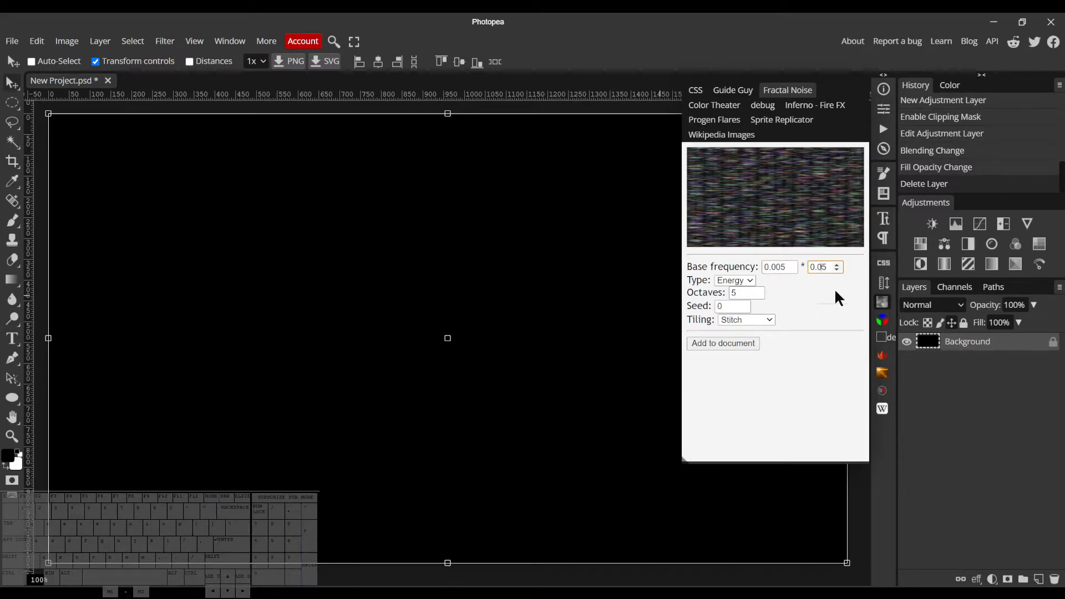
type("0")
left_click(838, 336)
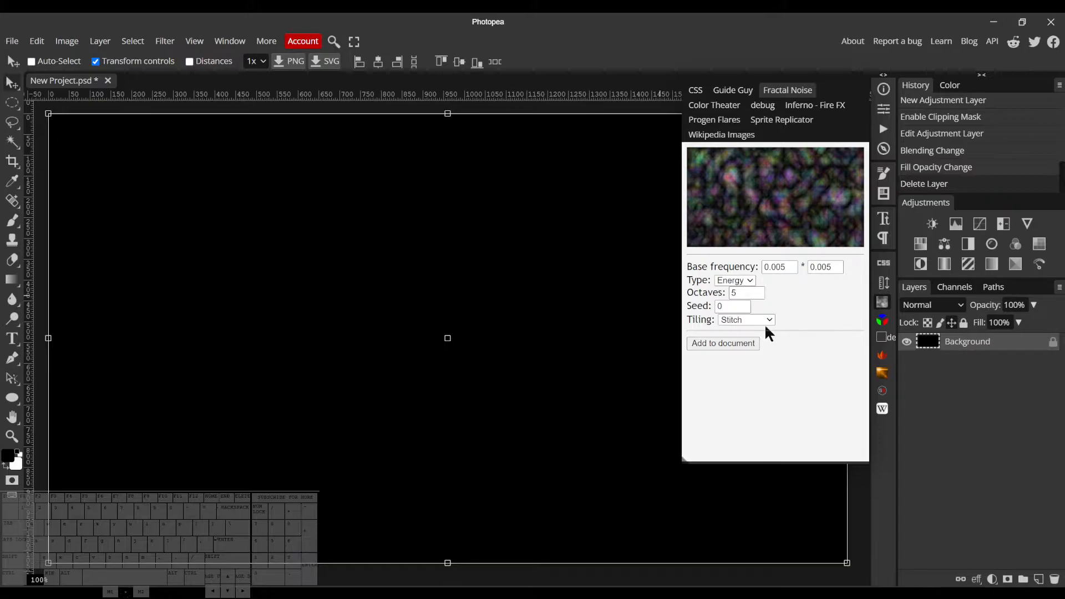
- Set the fractal noise seed to -5
left_click(744, 310)
left_click(744, 310)
left_click(744, 309)
left_click(744, 310)
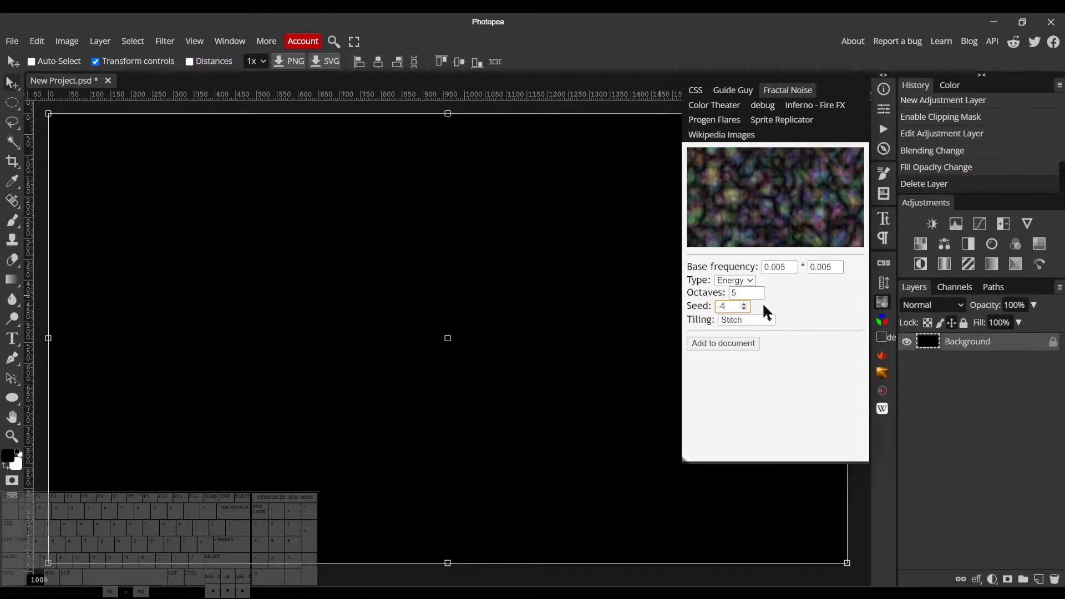
left_click(745, 309)
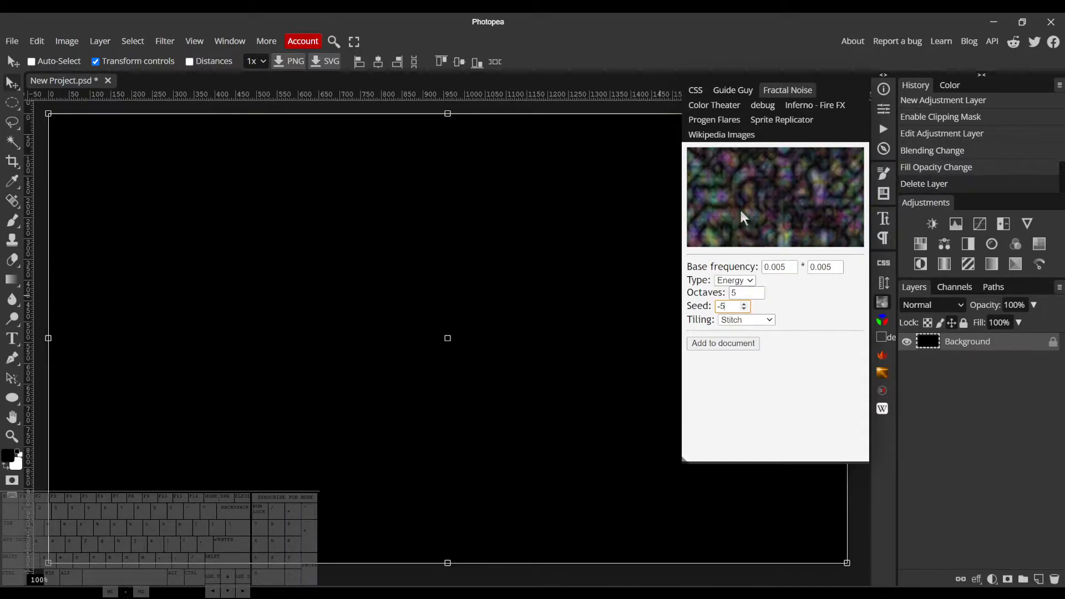
left_click(815, 322)
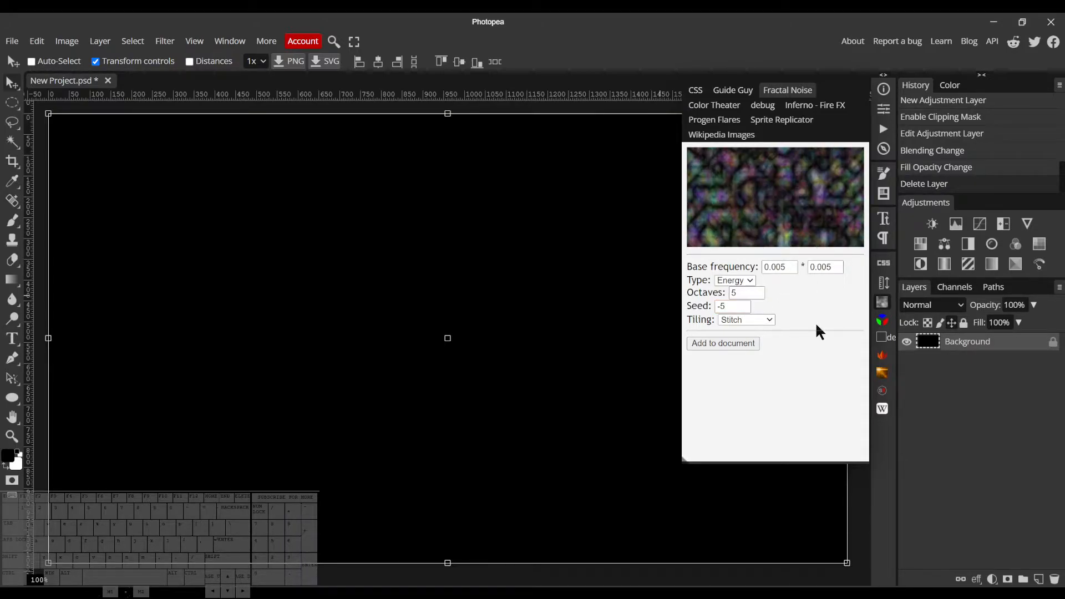
- Set the fractal noise octaves to 2 and add the noise to the document as a new layer
triple_click(714, 293)
left_click(715, 293)
scroll(759, 295, "down", 1)
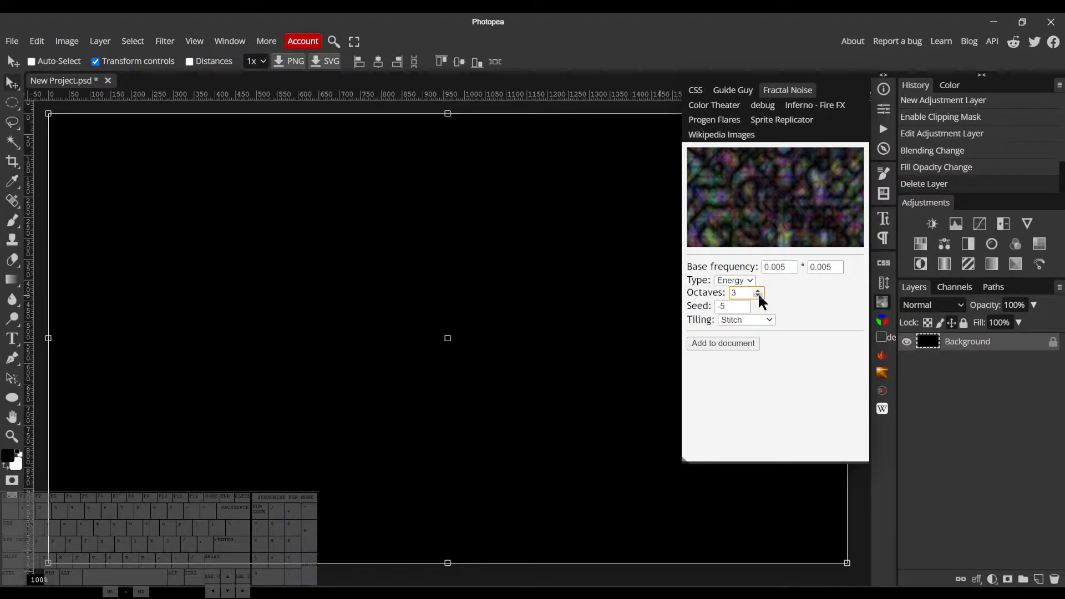
left_click(783, 305)
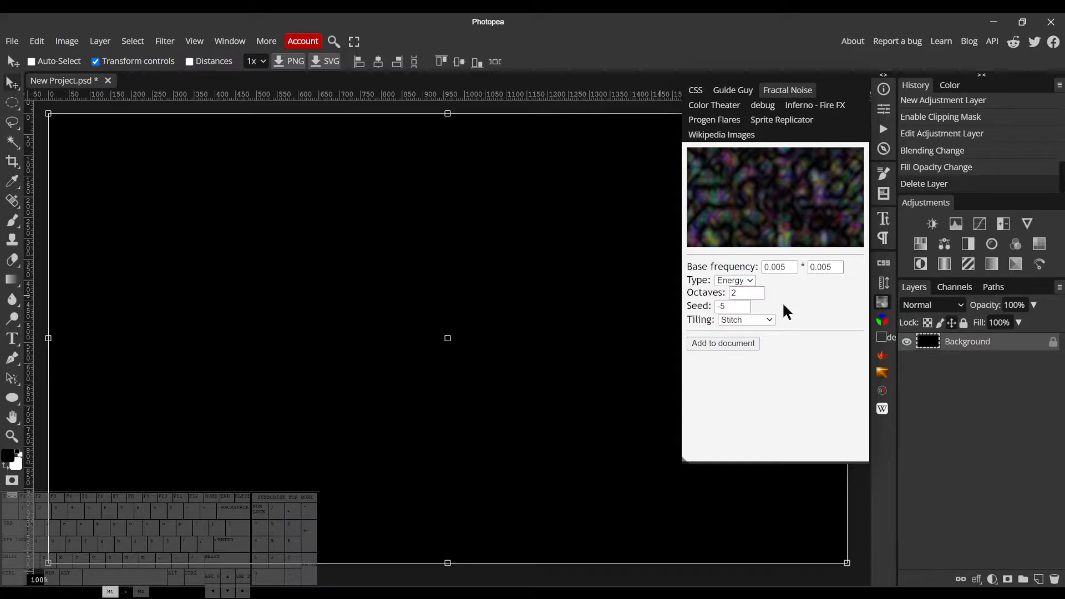
left_click(753, 343)
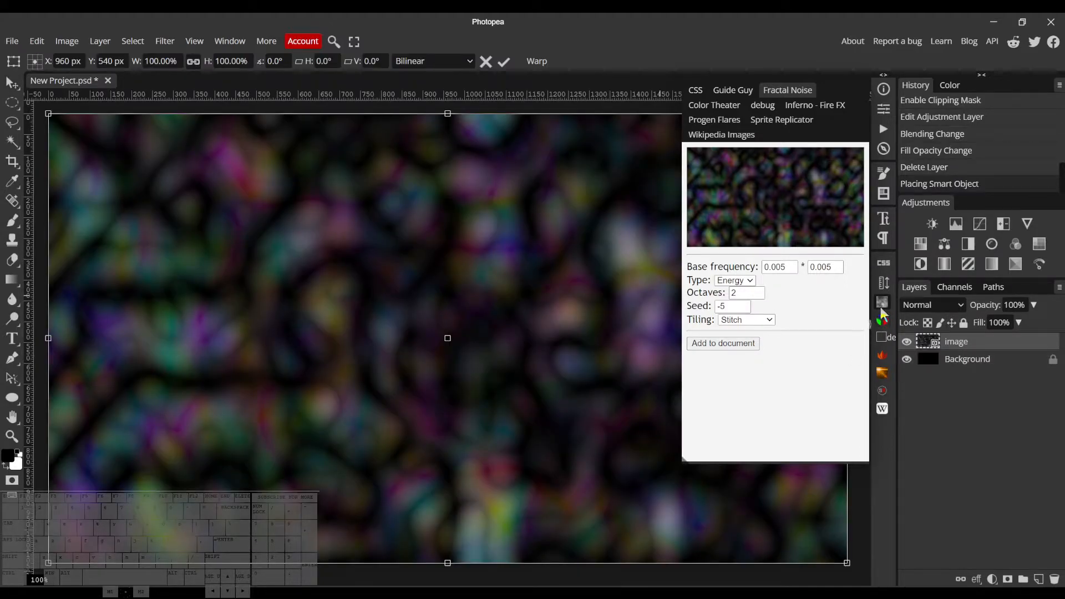
left_click(882, 307)
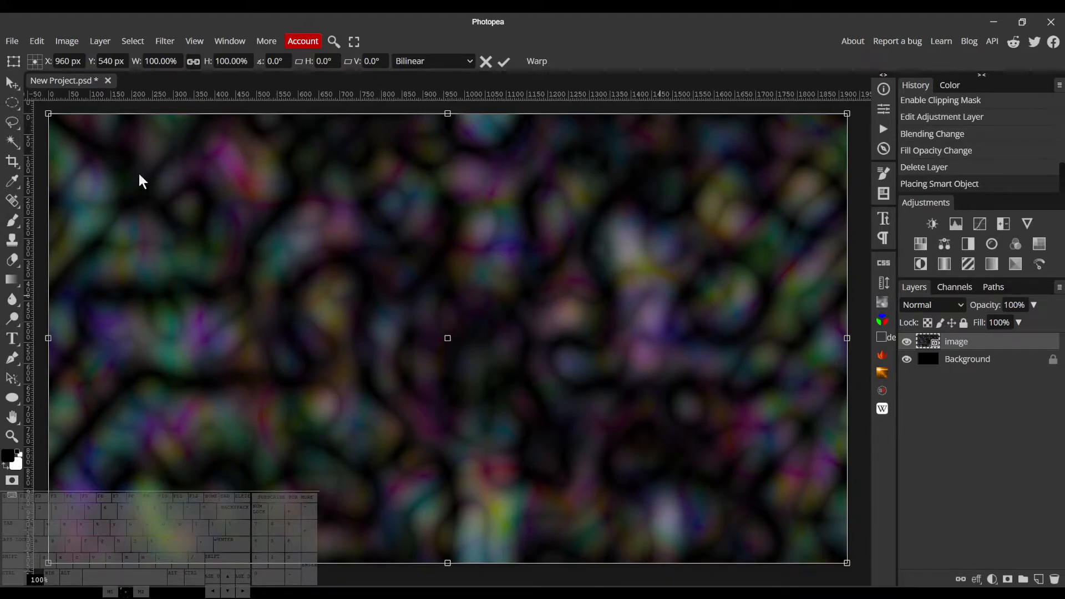
- Select a square about 1040 px wide around the canvas center and mask the noise layer to it
left_click(13, 103)
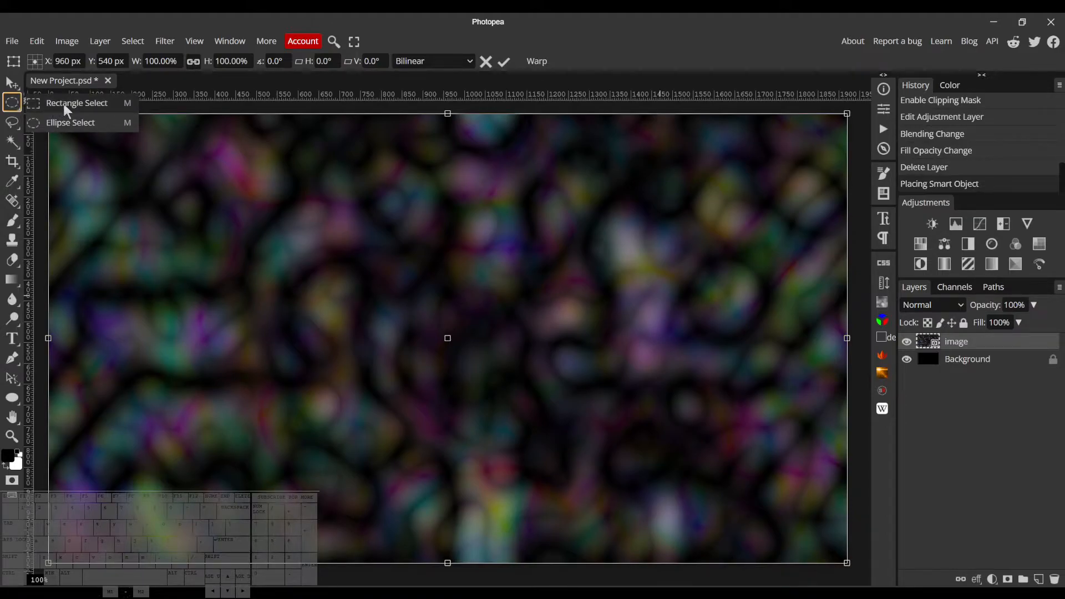
left_click(64, 106)
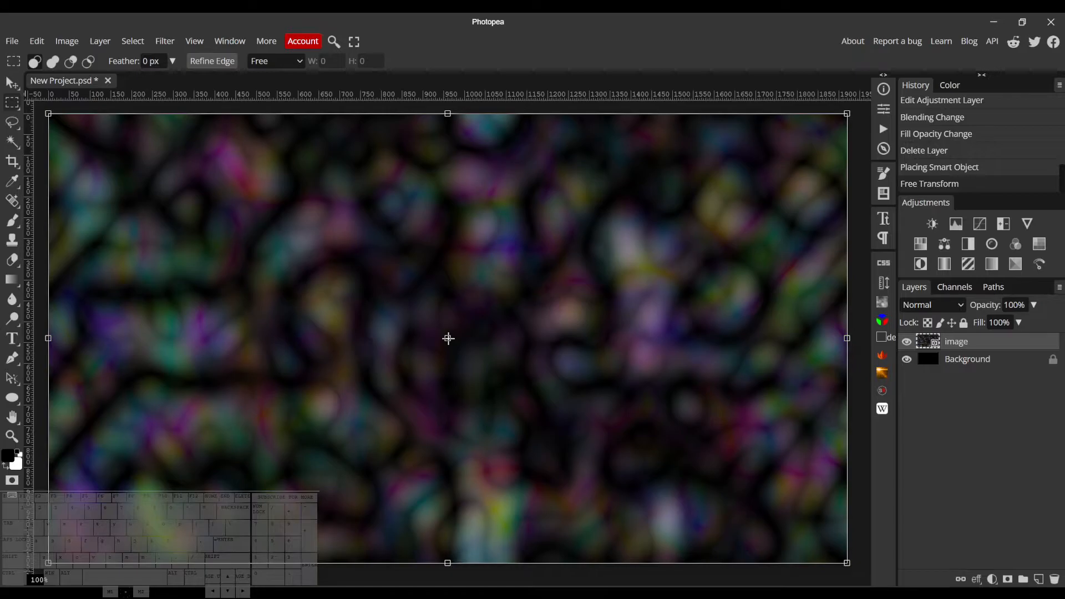
left_click(448, 338)
left_click_drag(448, 338, 668, 556)
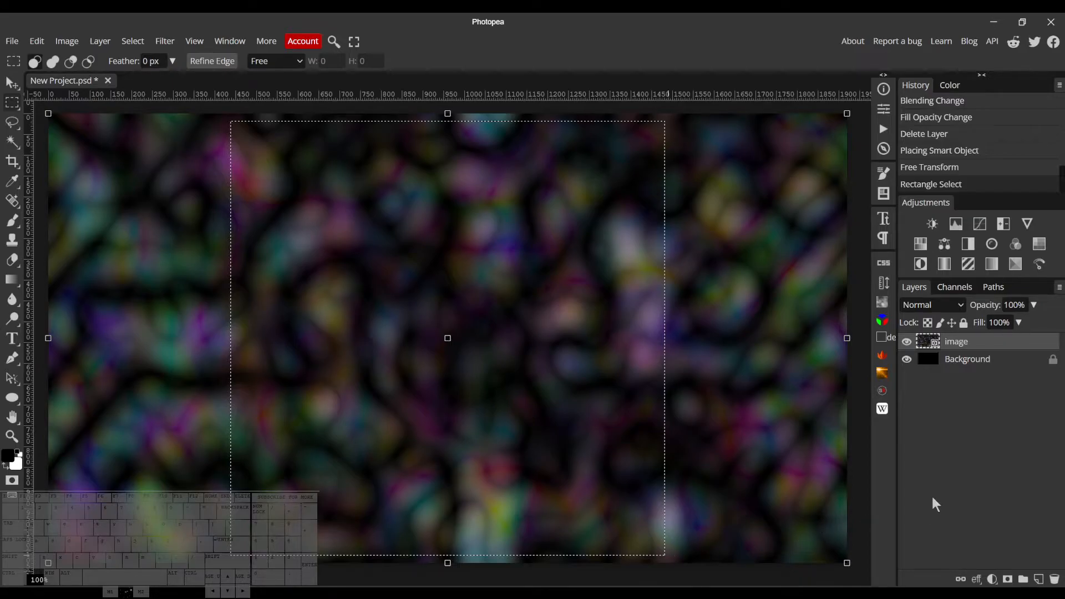
left_click(1008, 580)
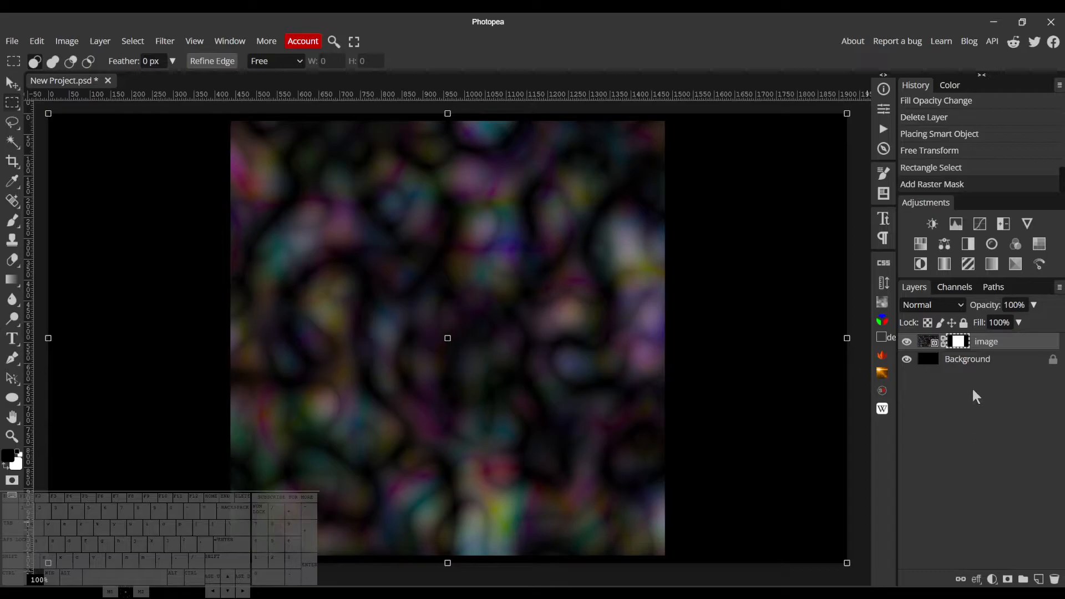
- Convert the masked image layer to a smart object and open its contents for editing
left_click(935, 347)
right_click(990, 349)
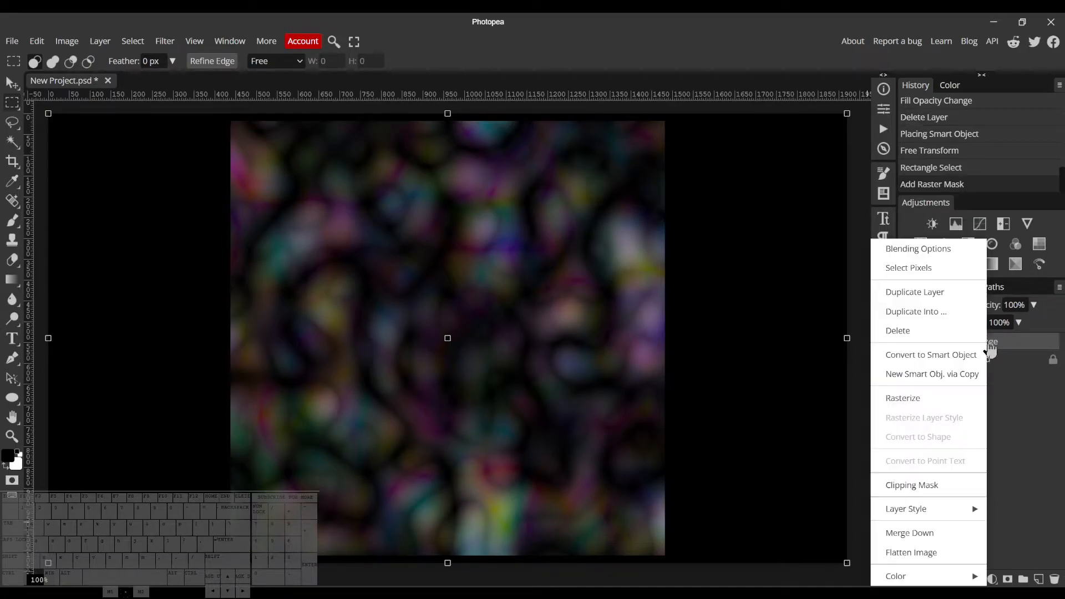
left_click(975, 357)
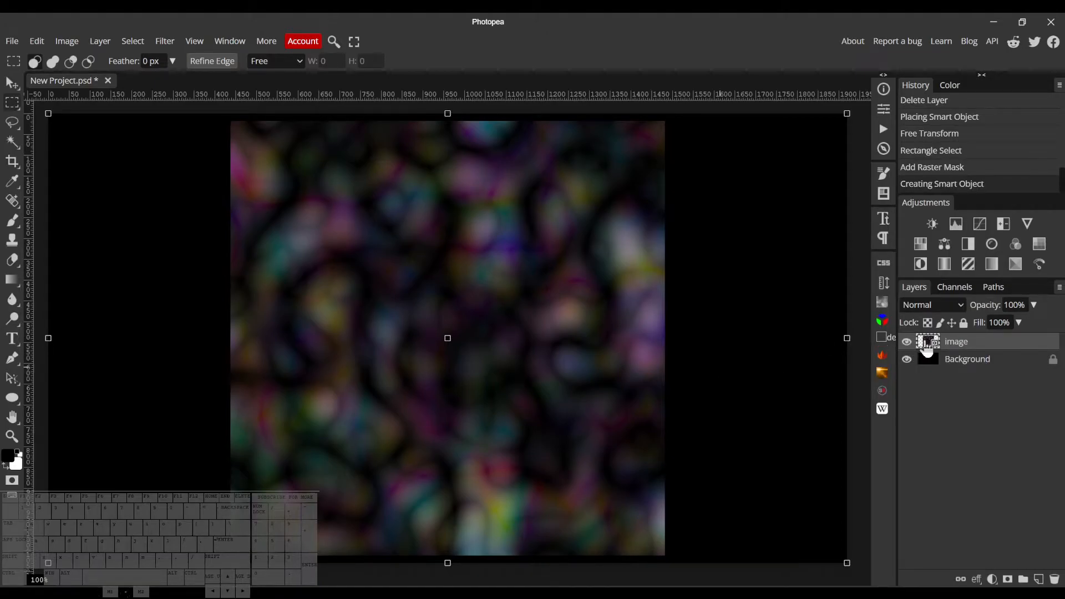
double_click(927, 344)
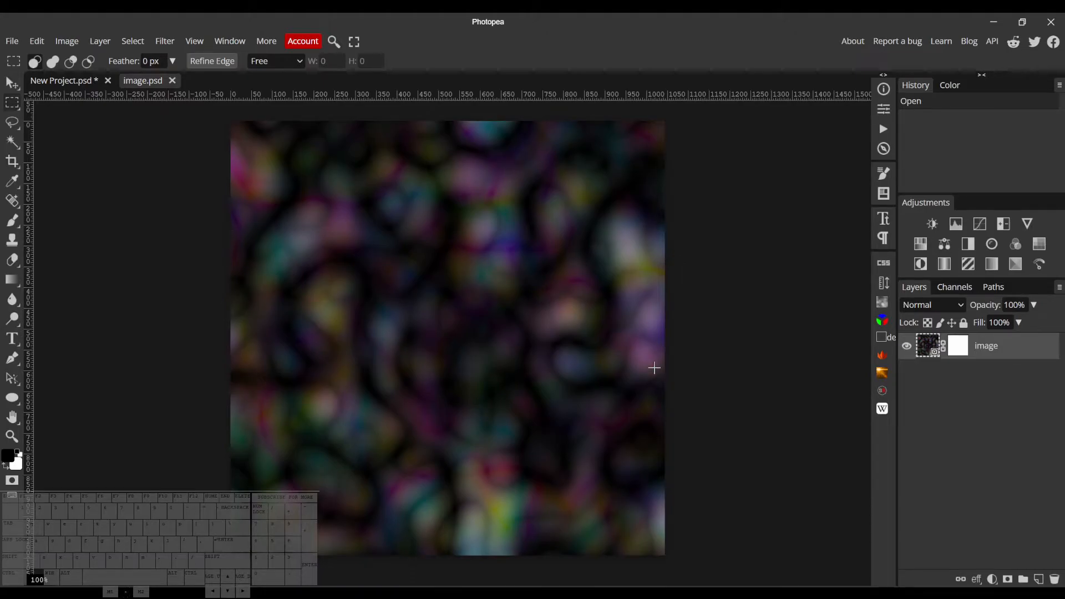
- Convert the masked layer inside image.psd to a smart object and revert the file to its opened state
right_click(1013, 362)
left_click(997, 354)
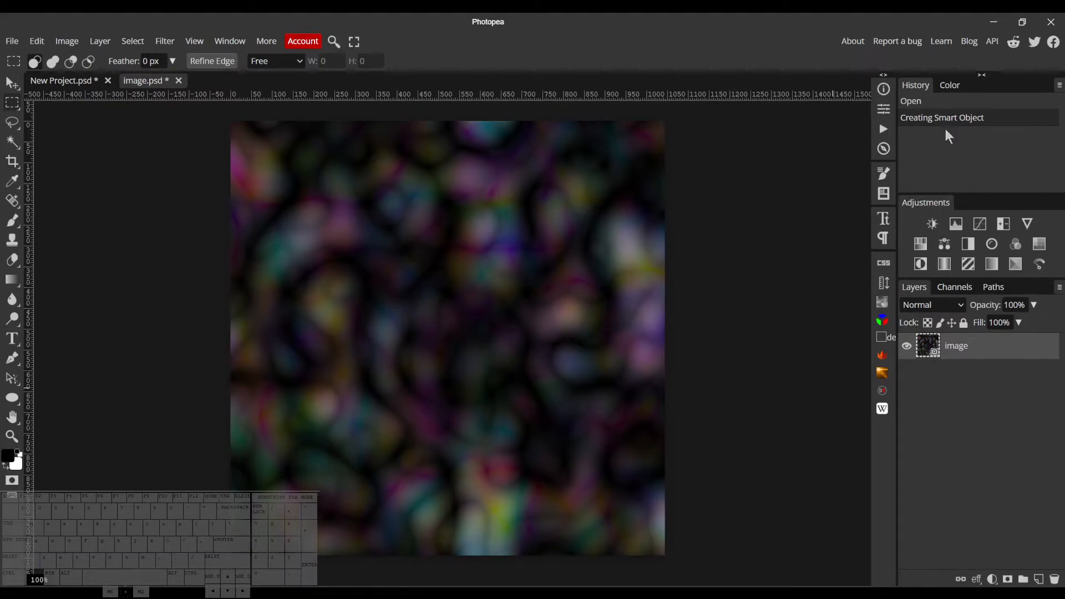
left_click(944, 103)
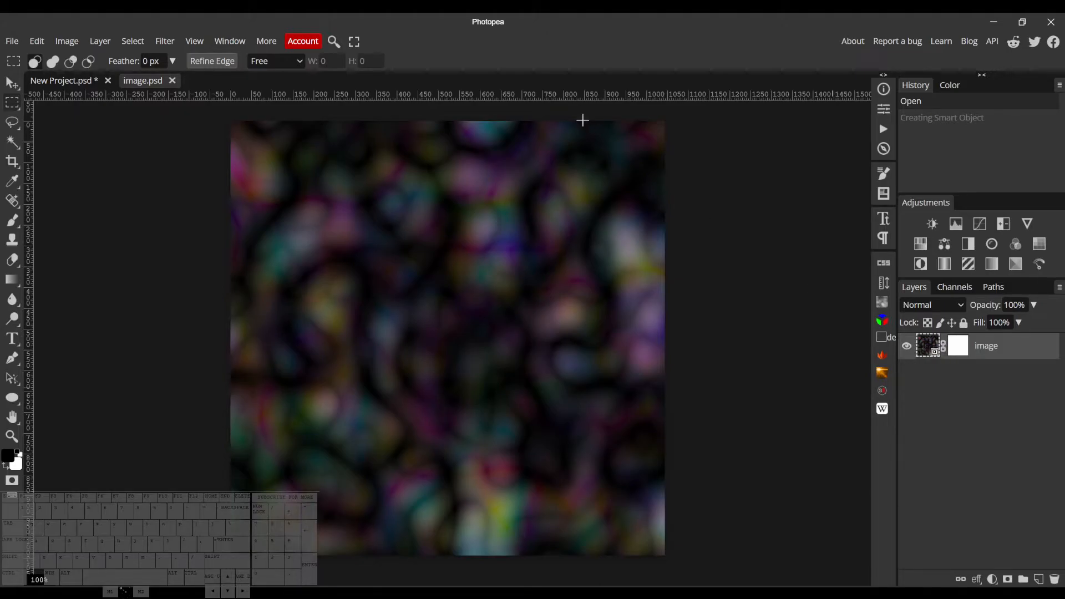
- Try the Spherize filter with amount 100 on the masked layer without converting it to a smart object
left_click(163, 42)
mouse_move(243, 184)
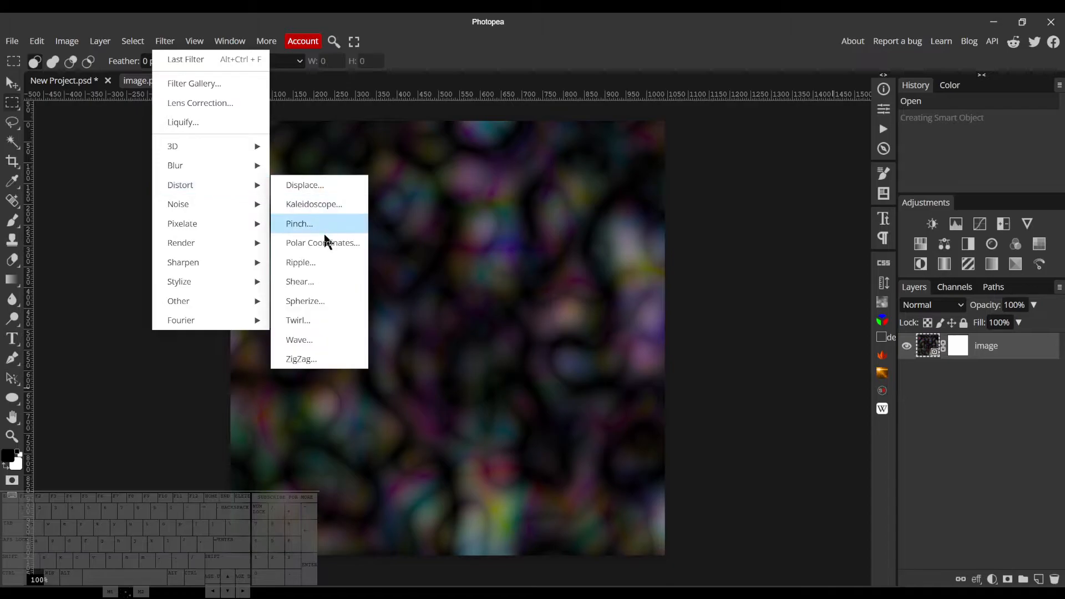
left_click(328, 297)
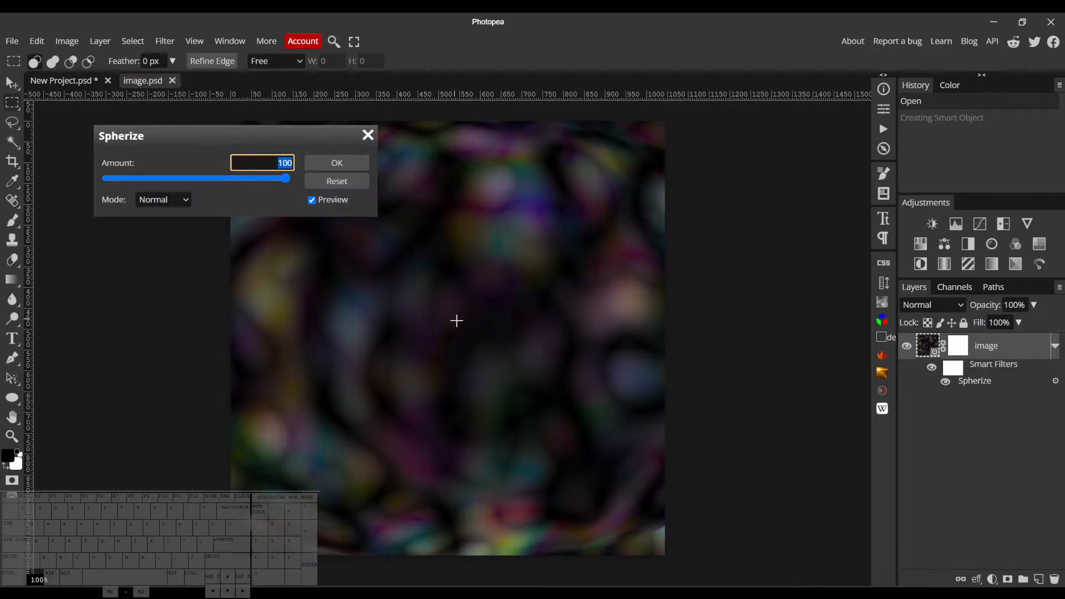
left_click(368, 143)
- Convert the image layer to a smart object and apply the Spherize filter with amount 100 in Normal mode
right_click(984, 346)
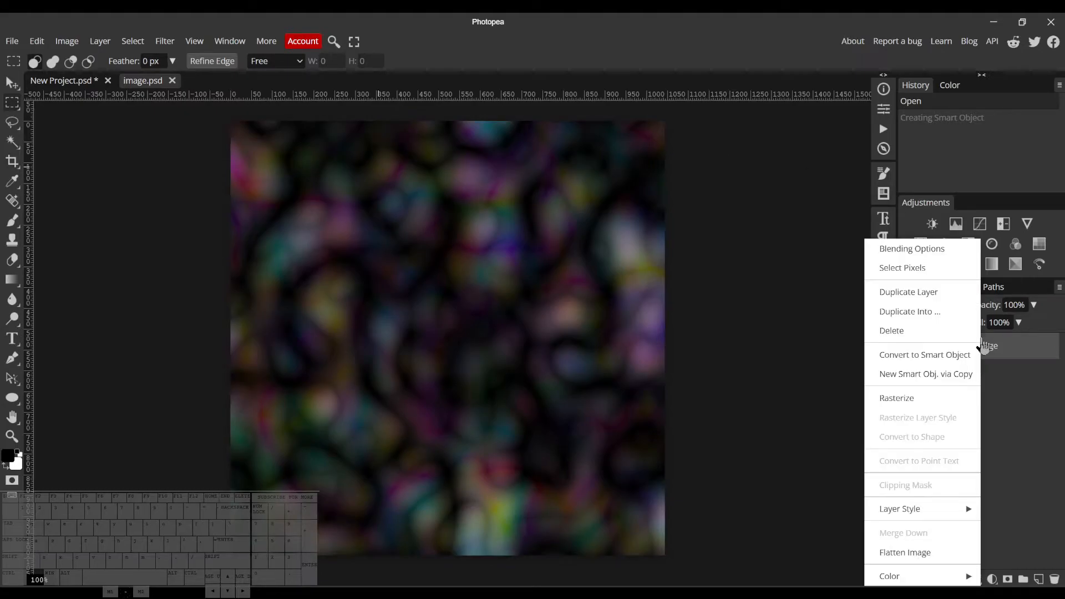
left_click(166, 44)
mouse_move(227, 178)
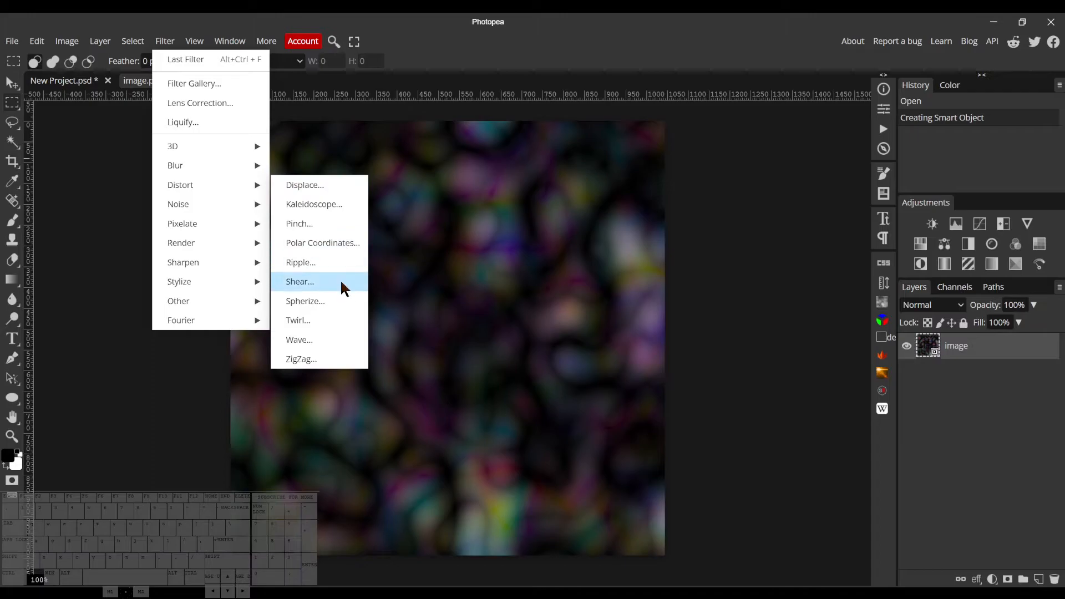
left_click(341, 301)
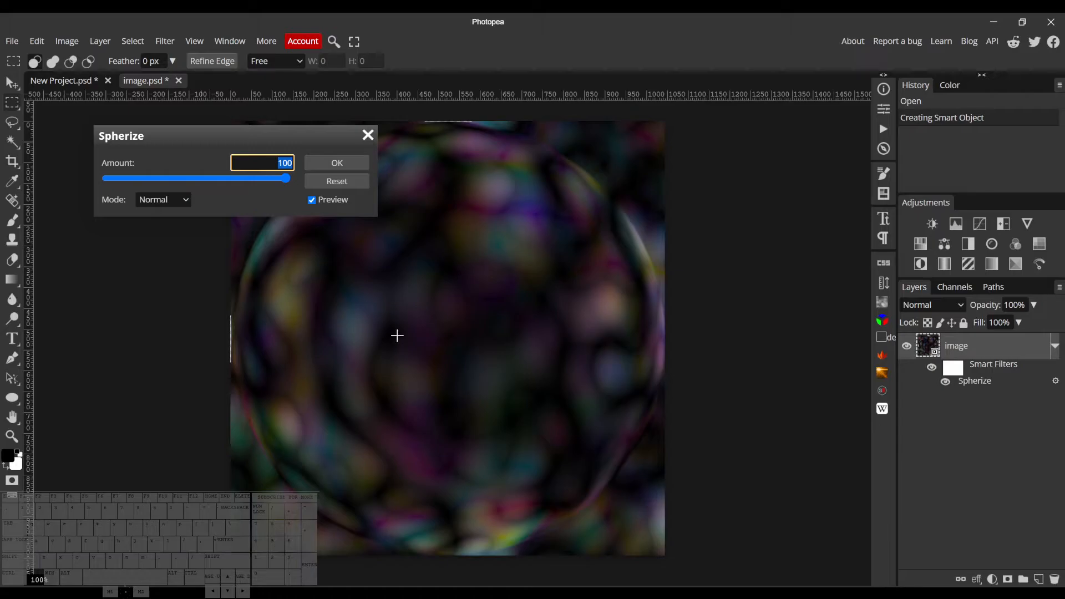
left_click(344, 161)
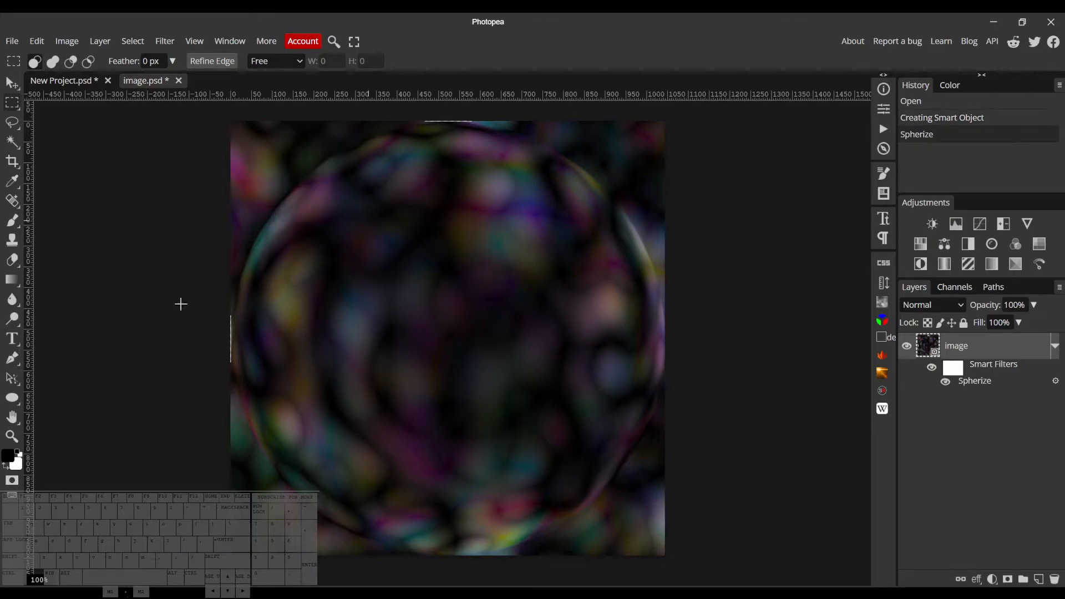
- Draw a red ellipse shape with no stroke that spans the whole canvas from corner to corner
left_click(18, 405)
right_click(16, 400)
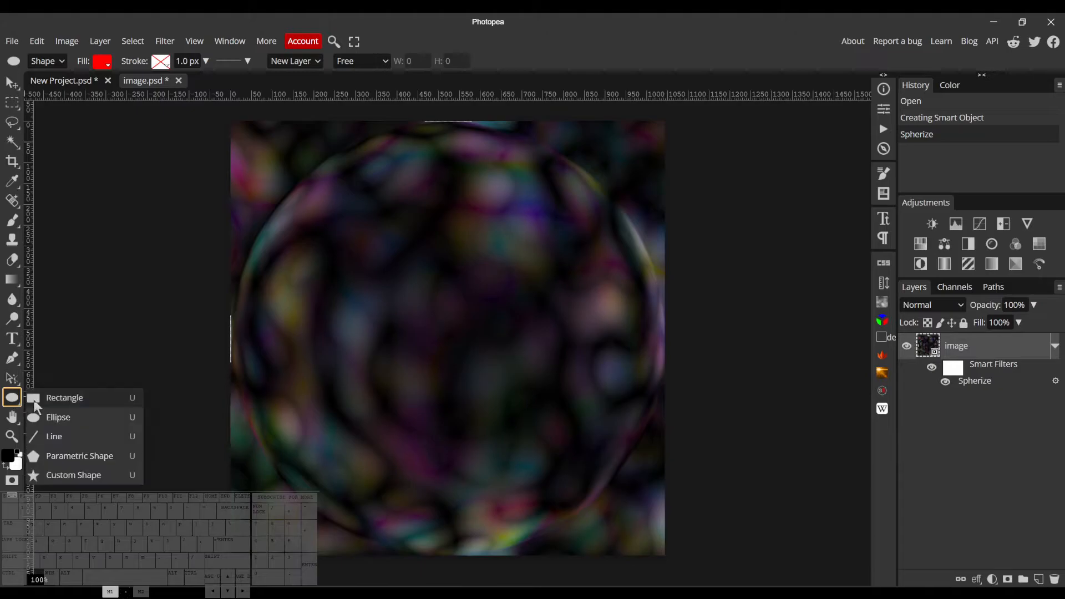
left_click(51, 417)
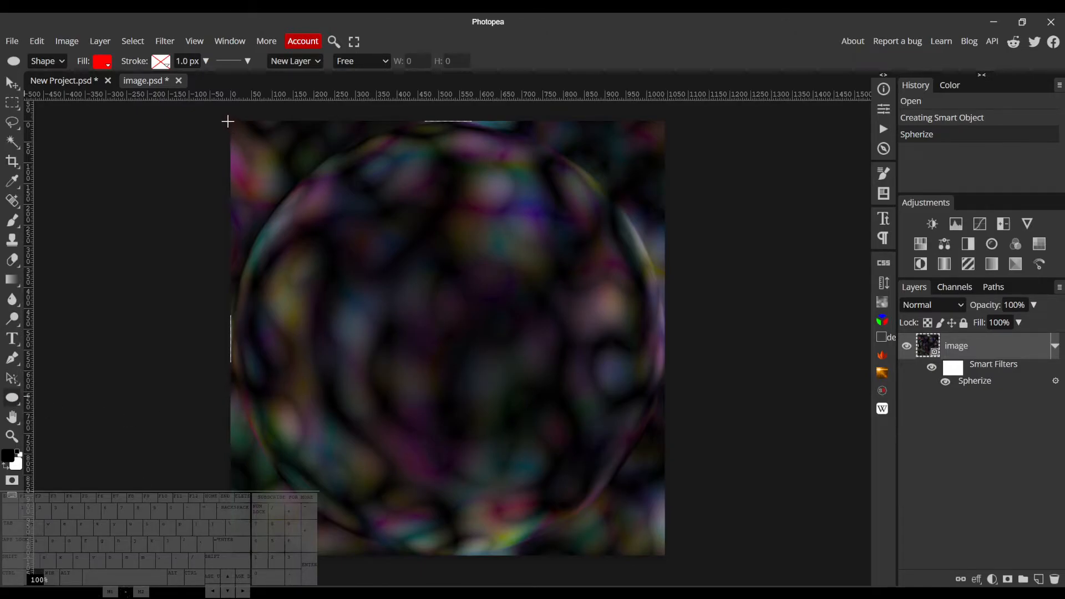
left_click_drag(231, 120, 665, 556)
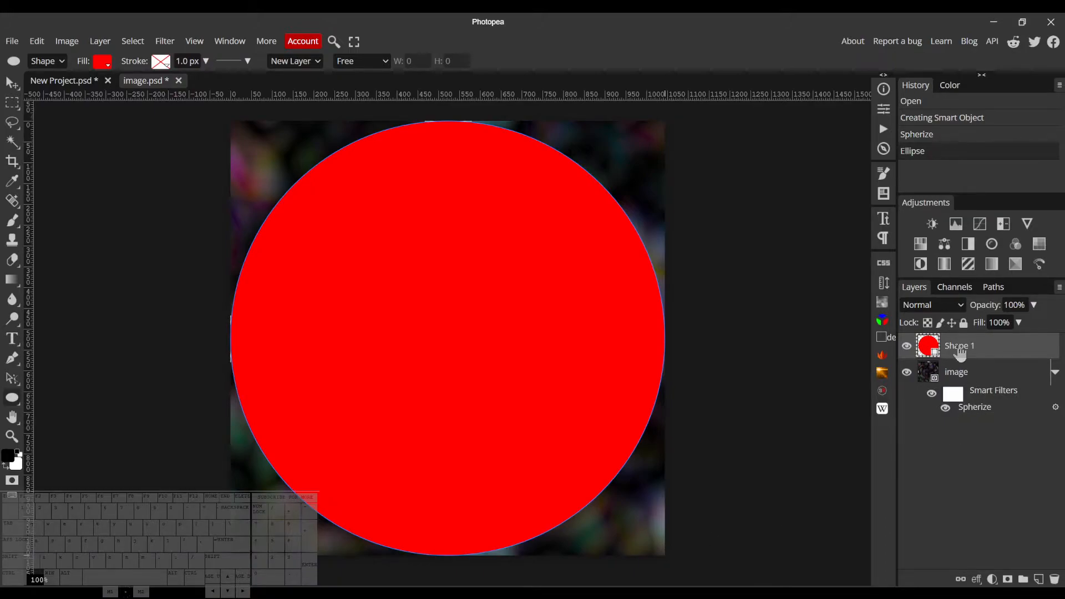
- Move the spherized image layer above the red circle and clip it to the circle
left_click(956, 371)
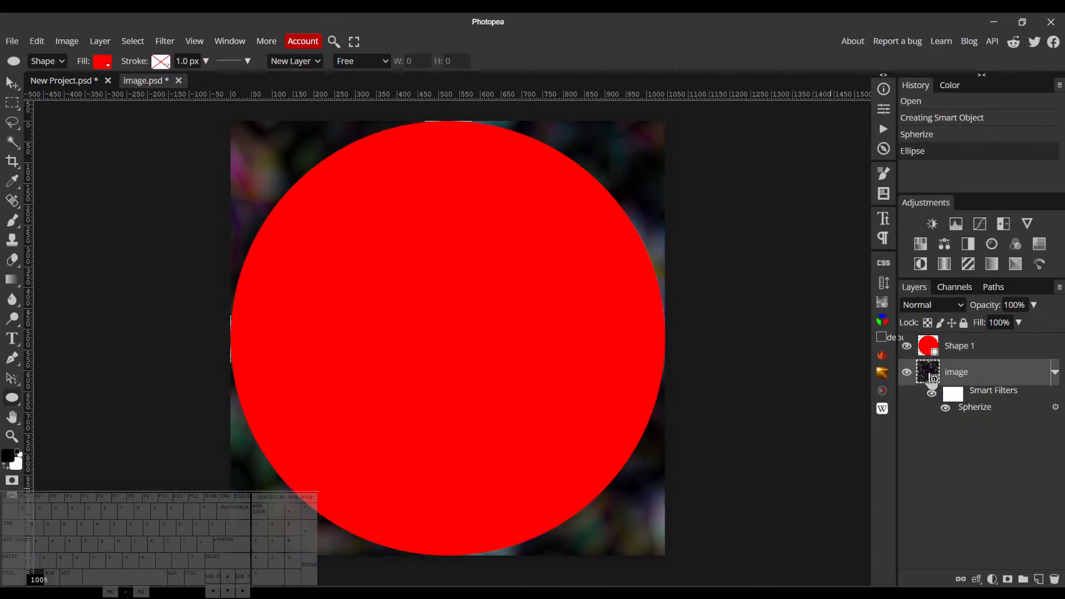
left_click_drag(933, 379, 947, 347)
right_click(946, 349)
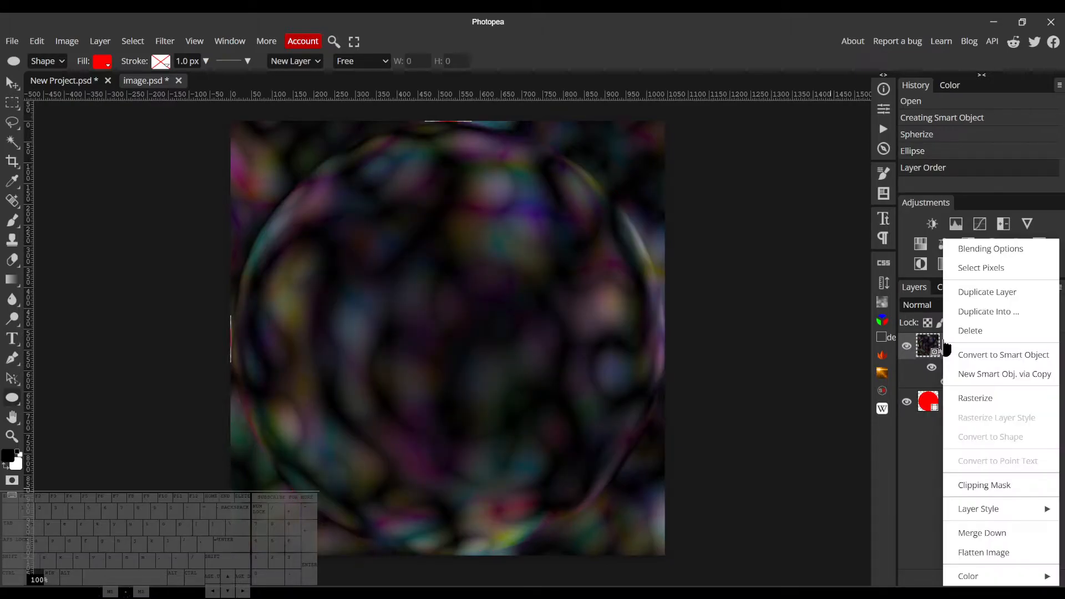
left_click(980, 486)
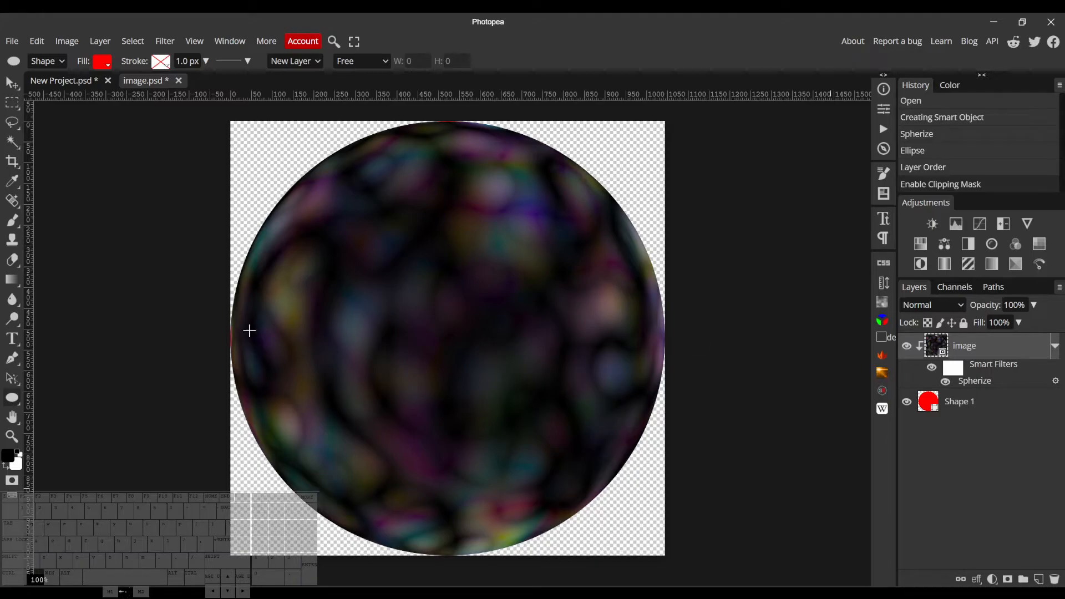
- Scale the red Shape 1 circle down about its center to about 98.3%
scroll(225, 333, "up", 3)
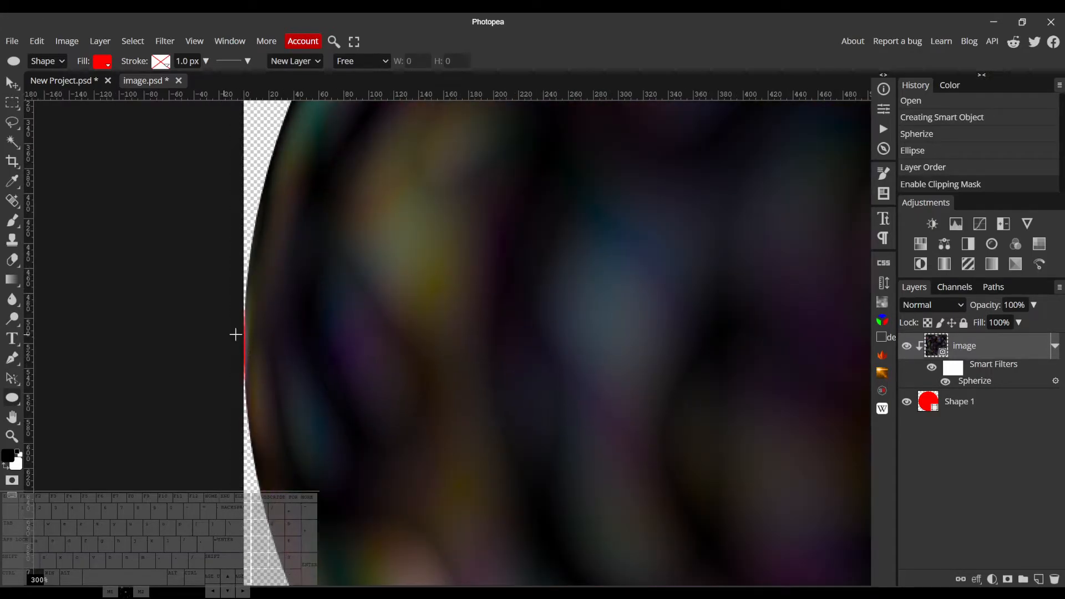
scroll(238, 332, "up", 3)
scroll(238, 333, "up", 6)
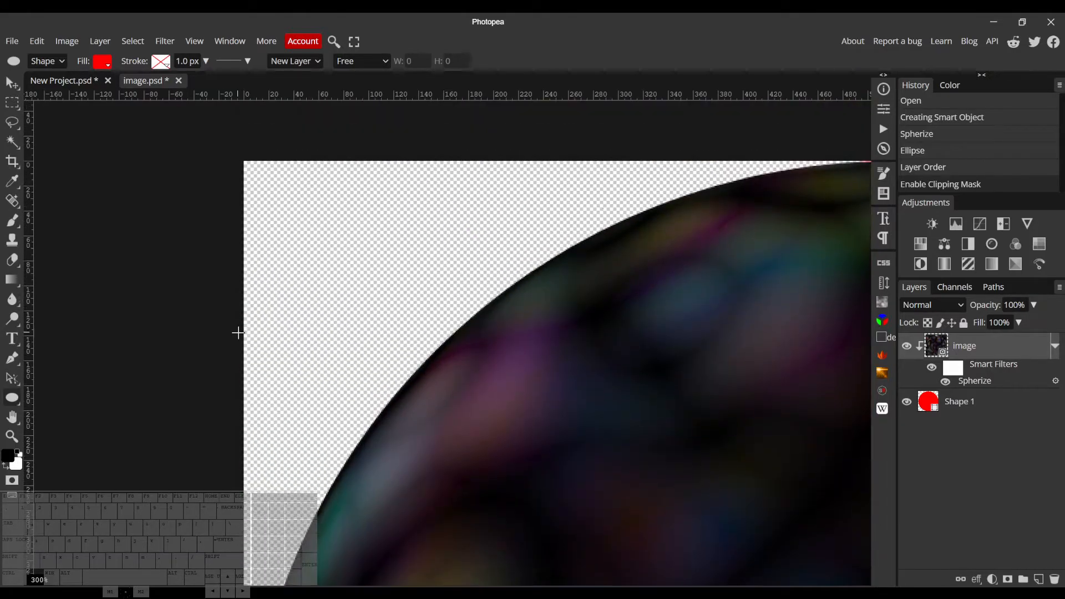
scroll(237, 333, "right", 5)
scroll(514, 326, "down", 3)
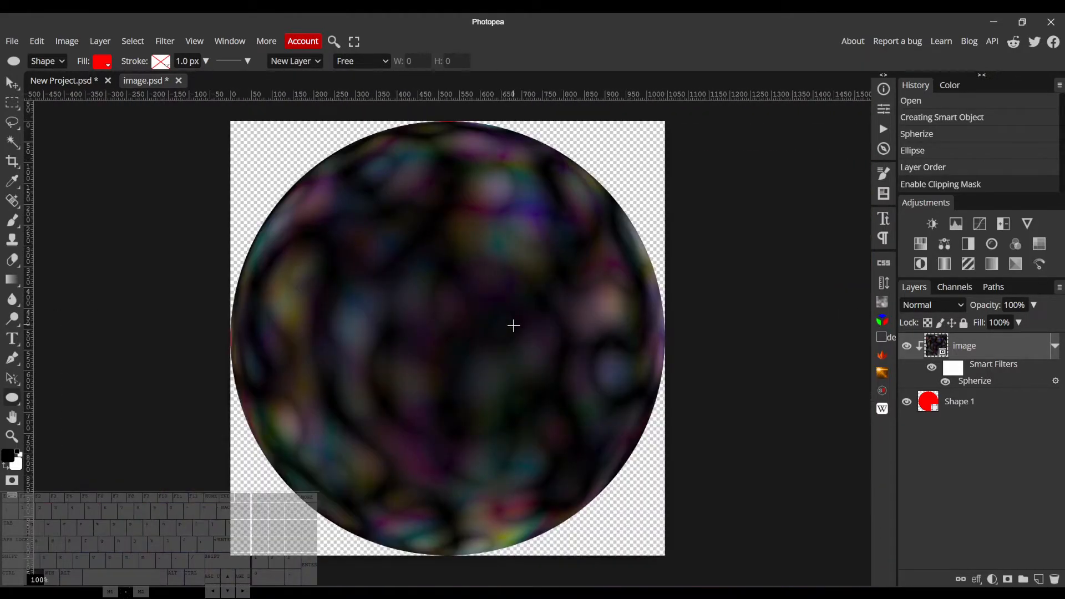
left_click(964, 411)
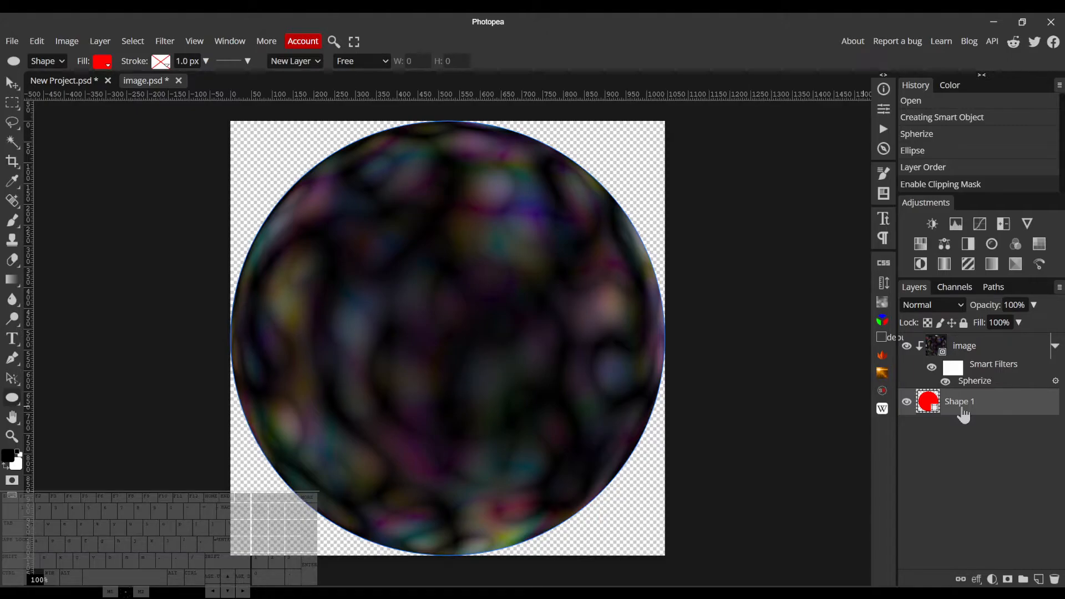
left_click(12, 83)
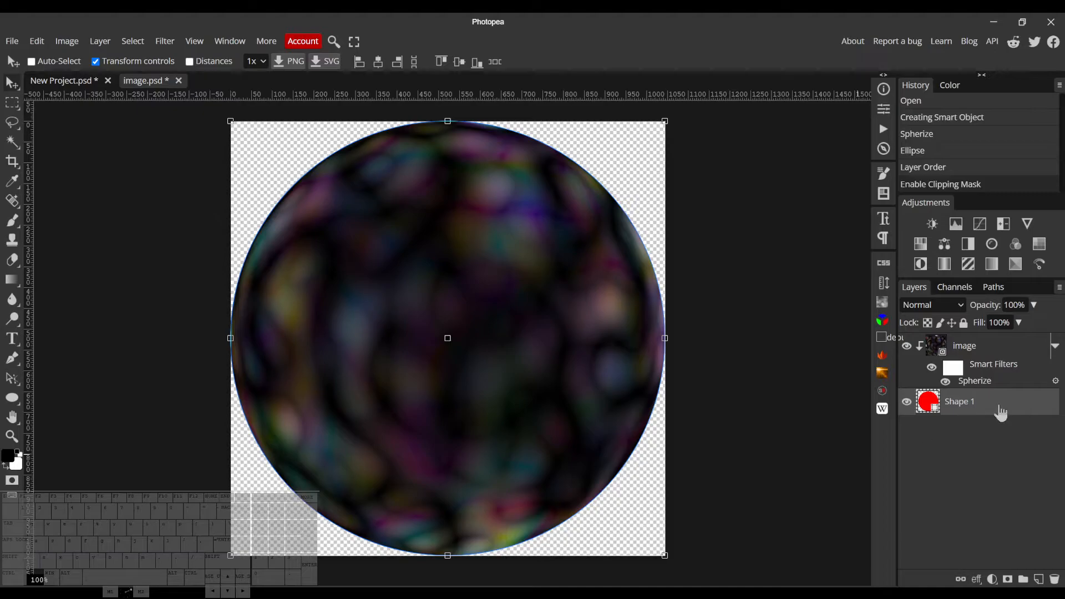
left_click_drag(232, 121, 234, 125)
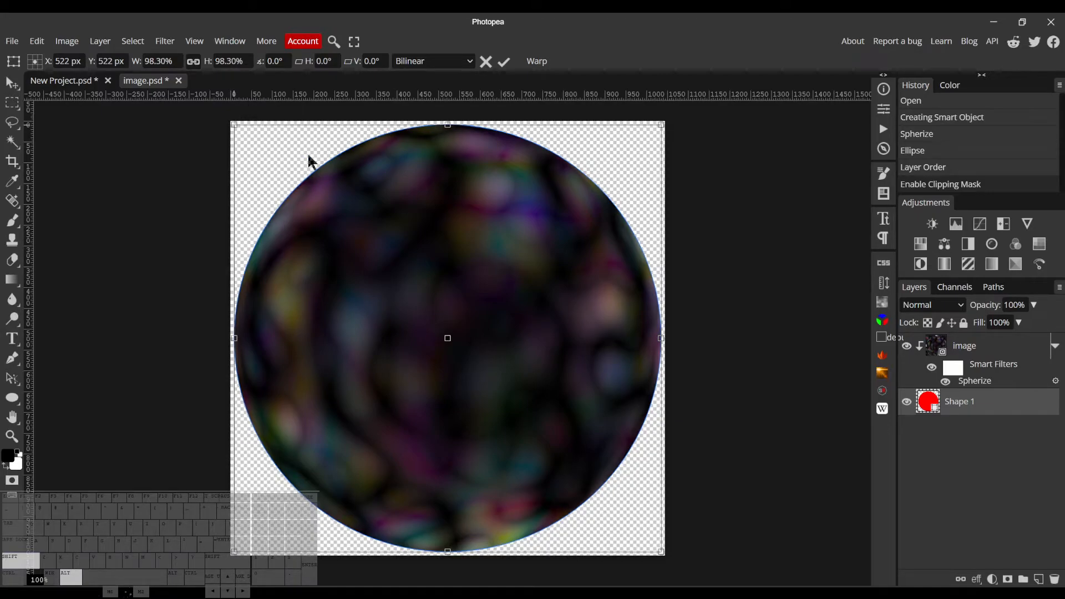
key("Return")
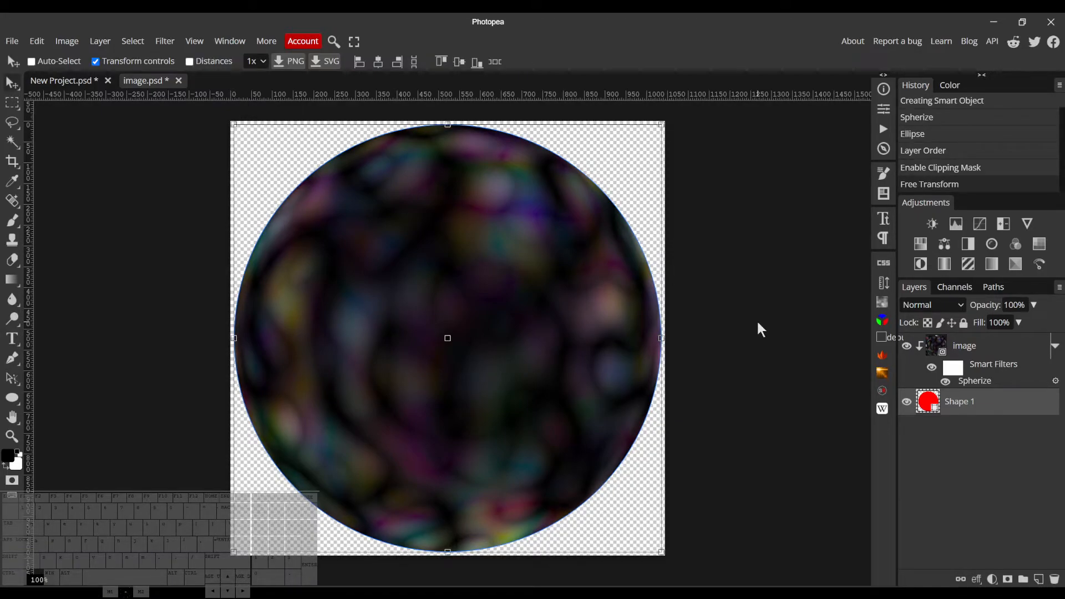
- Examine the edges of the clipped ball closely around its outline
scroll(630, 204, "up", 2)
scroll(629, 205, "up", 2)
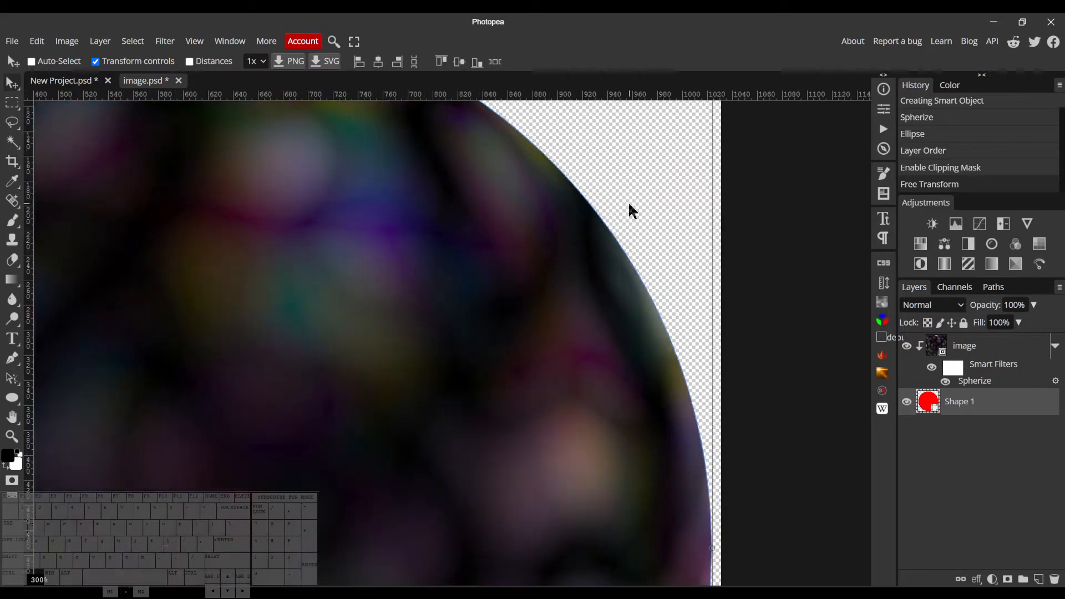
scroll(630, 204, "down", 1)
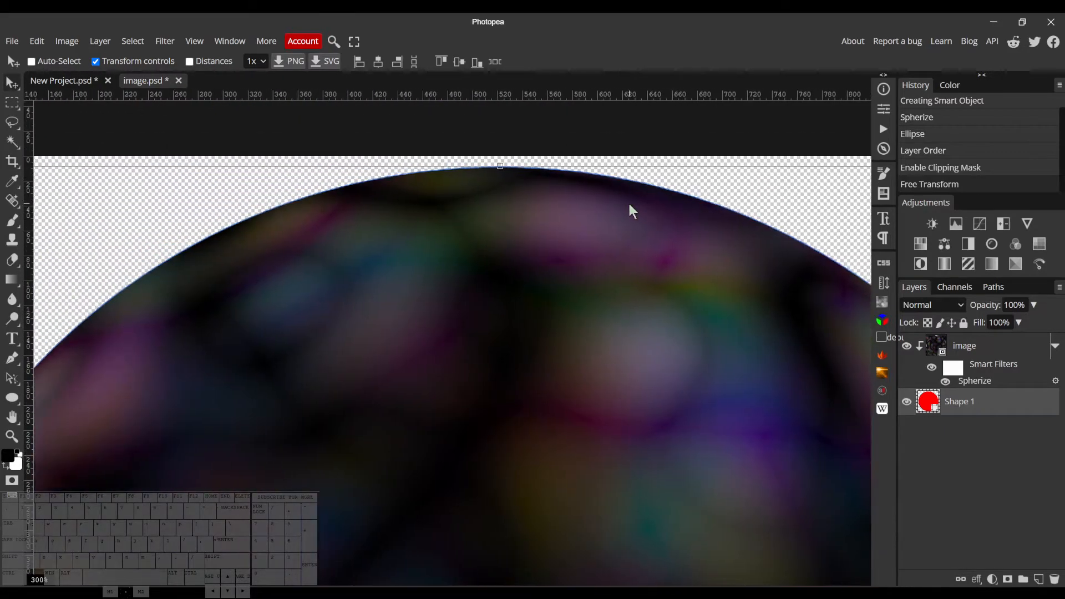
scroll(629, 205, "left", 6)
scroll(629, 204, "down", 3)
scroll(629, 204, "left", 1)
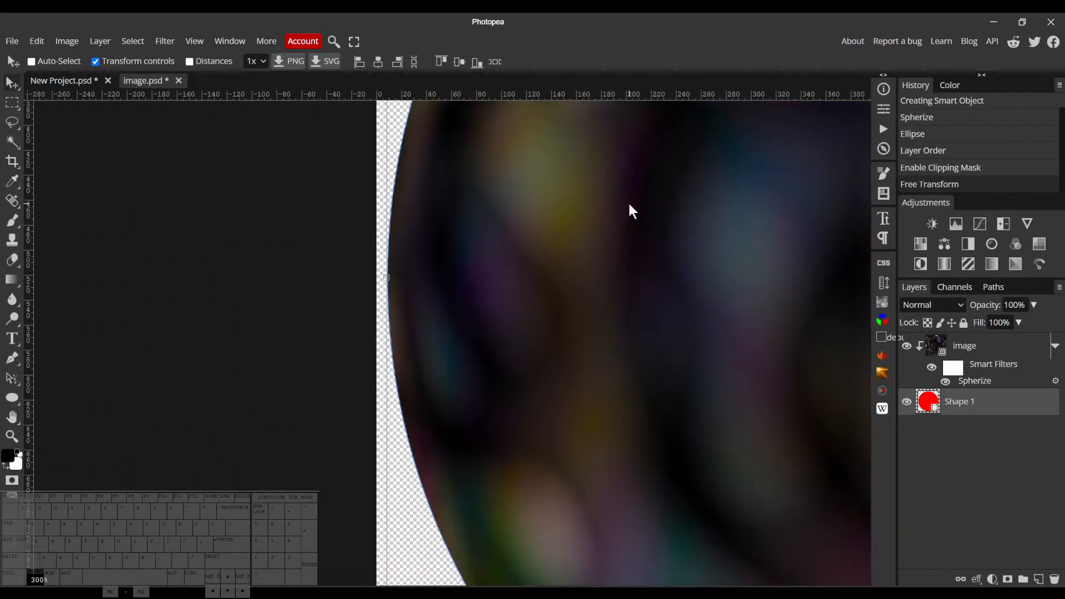
scroll(791, 254, "up", 3)
scroll(791, 252, "right", 3)
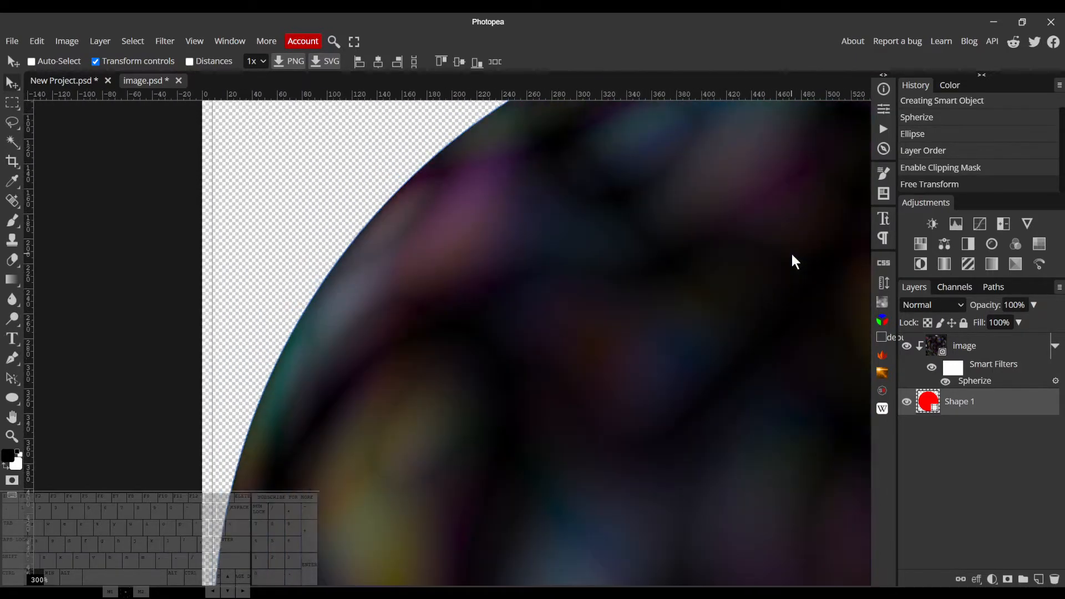
- Feather the vector mask of Shape 1 by about 2.72 px
left_click(888, 110)
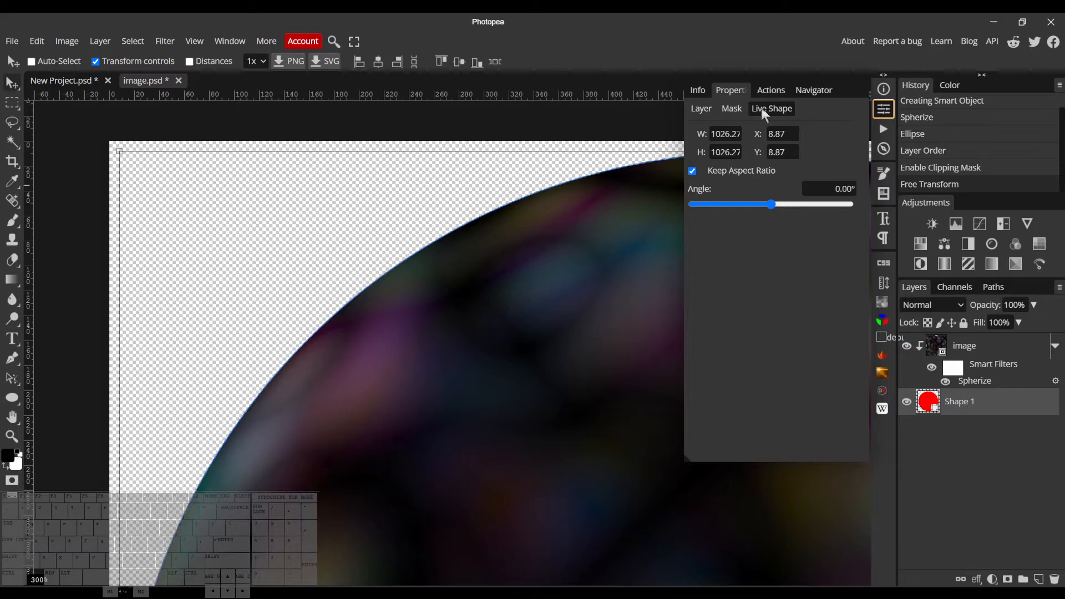
left_click(732, 109)
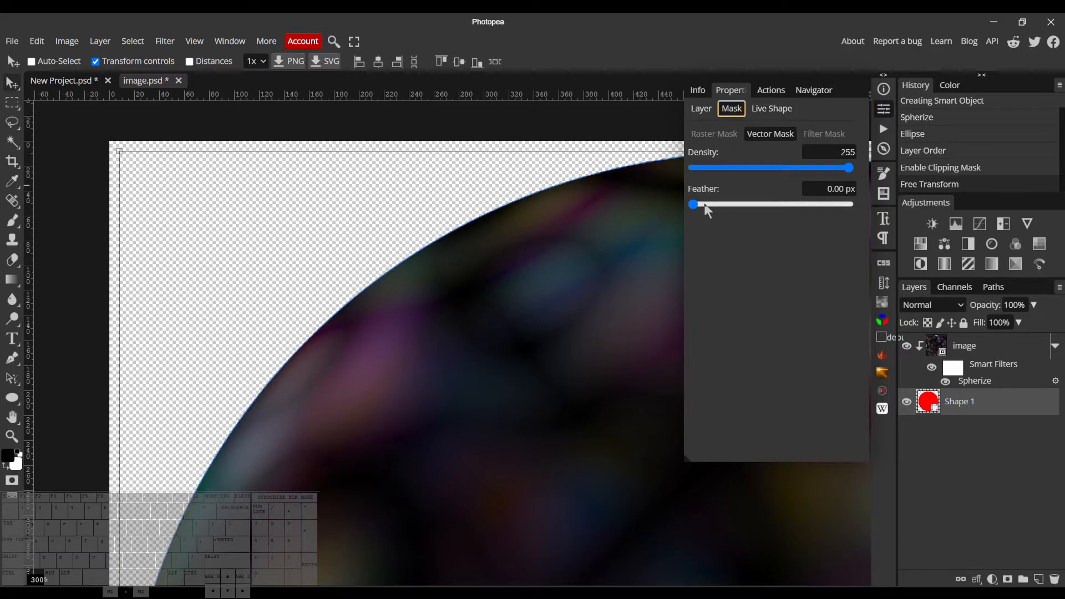
left_click_drag(695, 204, 717, 211)
key("ctrl+1")
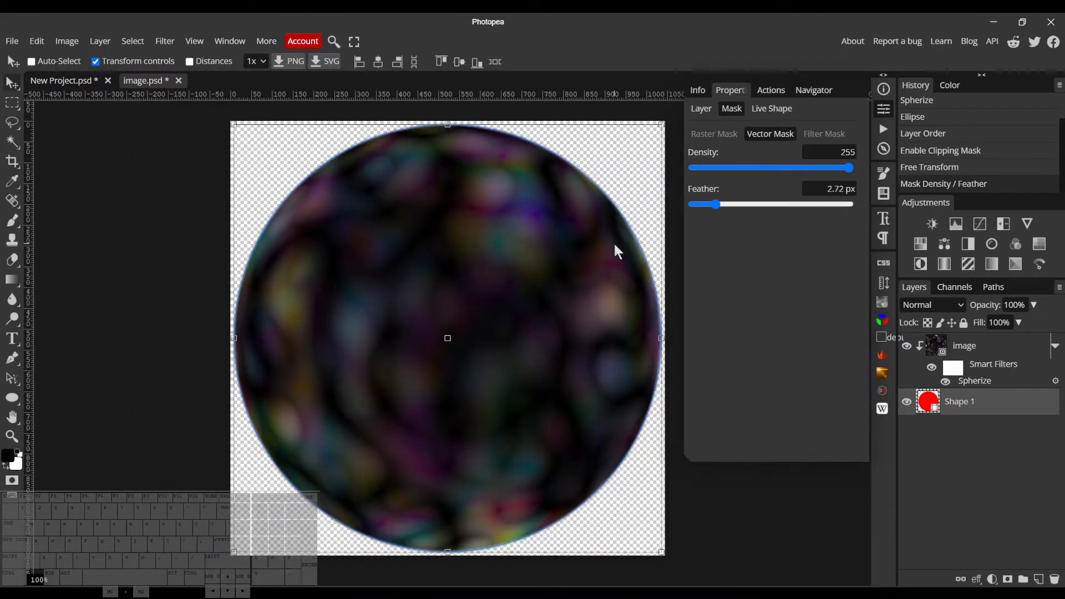
left_click(884, 109)
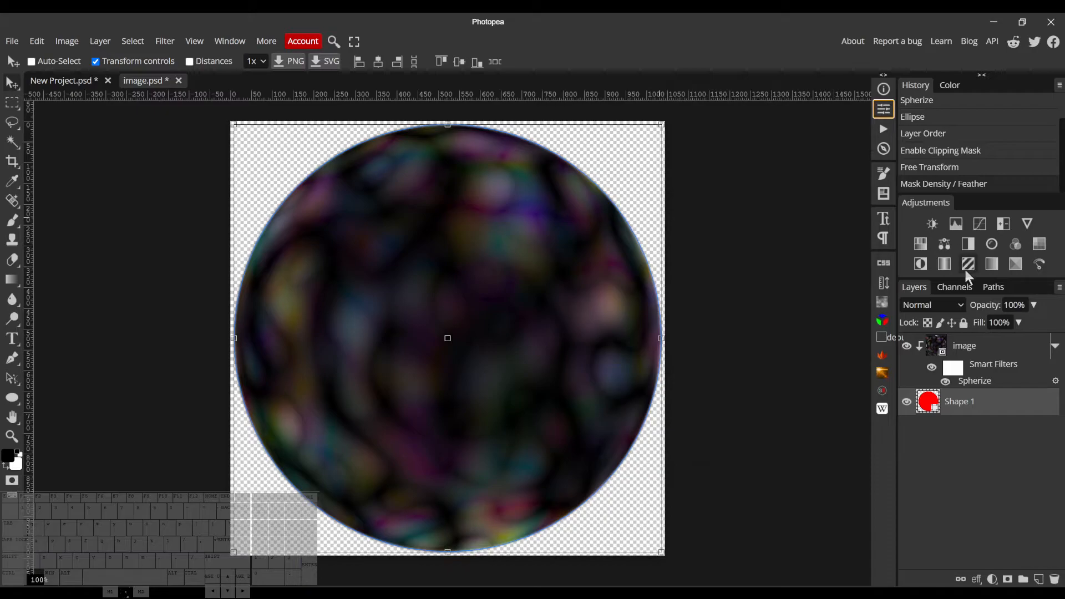
- Save the smart object image.psd back into the main project and close it
left_click(961, 346)
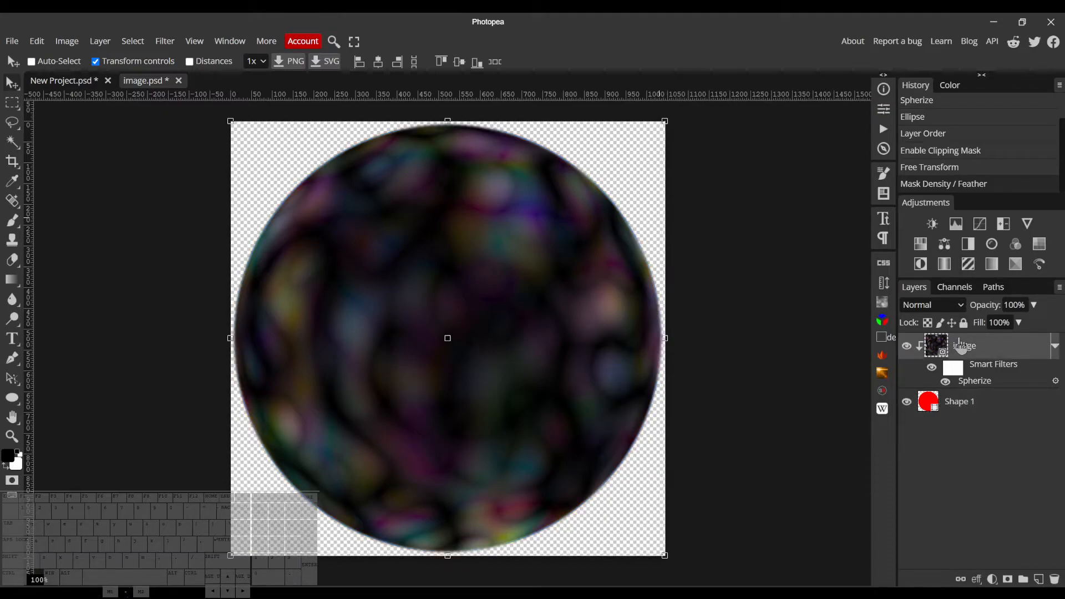
left_click(11, 42)
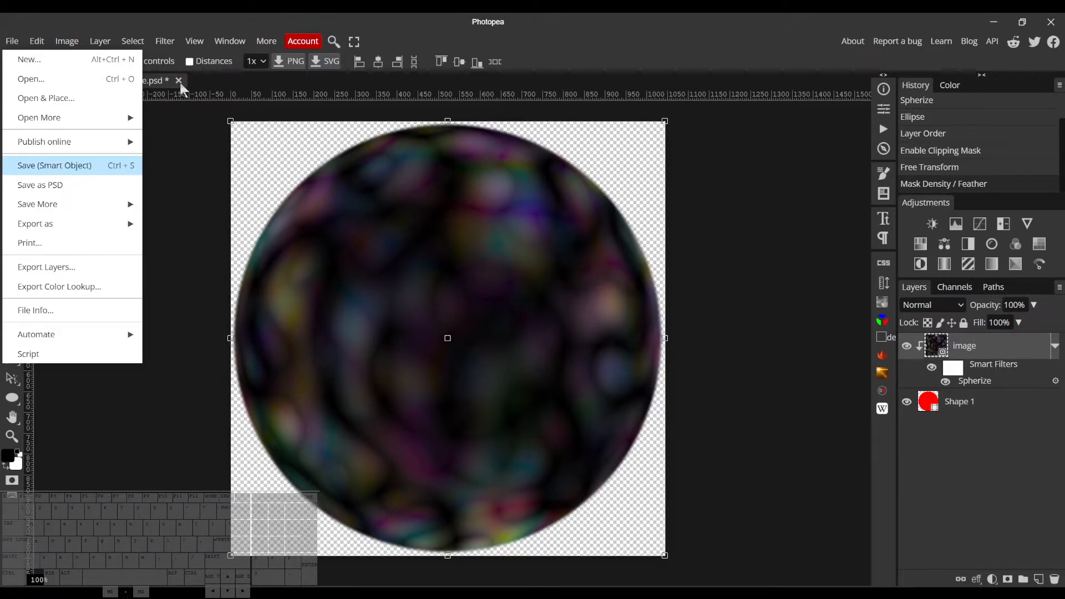
key("ctrl+s")
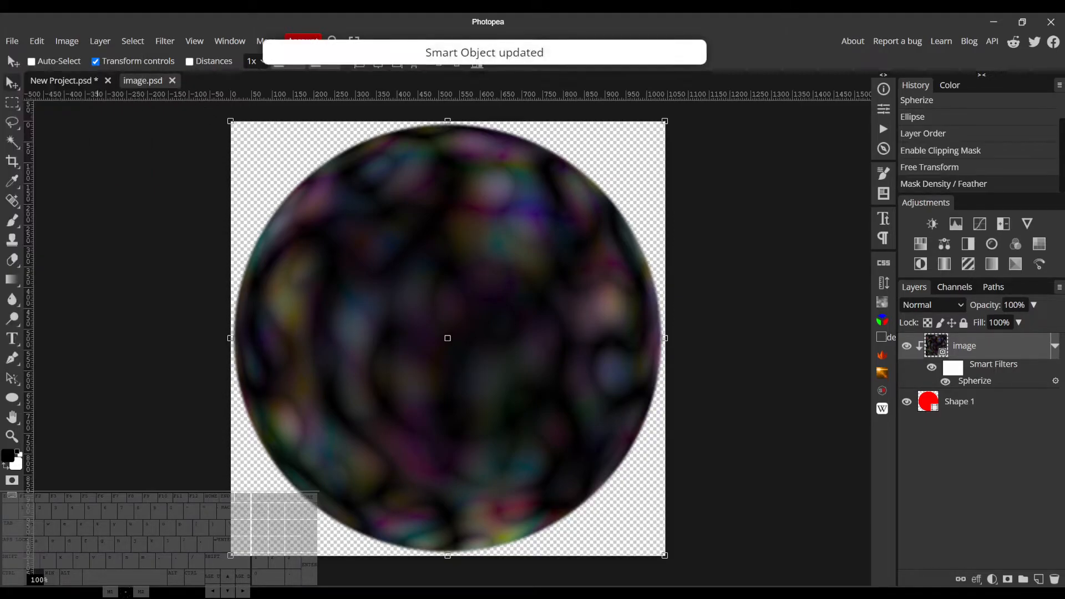
left_click(172, 81)
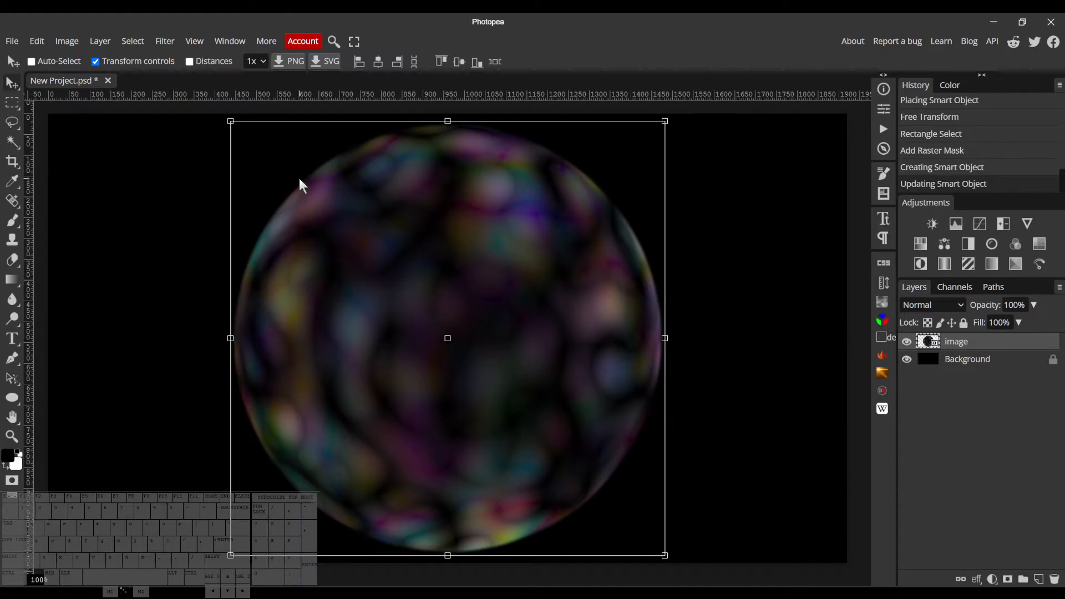
- Scale the ball down around its center to about 580 px wide and invert its colors
left_click_drag(230, 122, 355, 194)
key("Return")
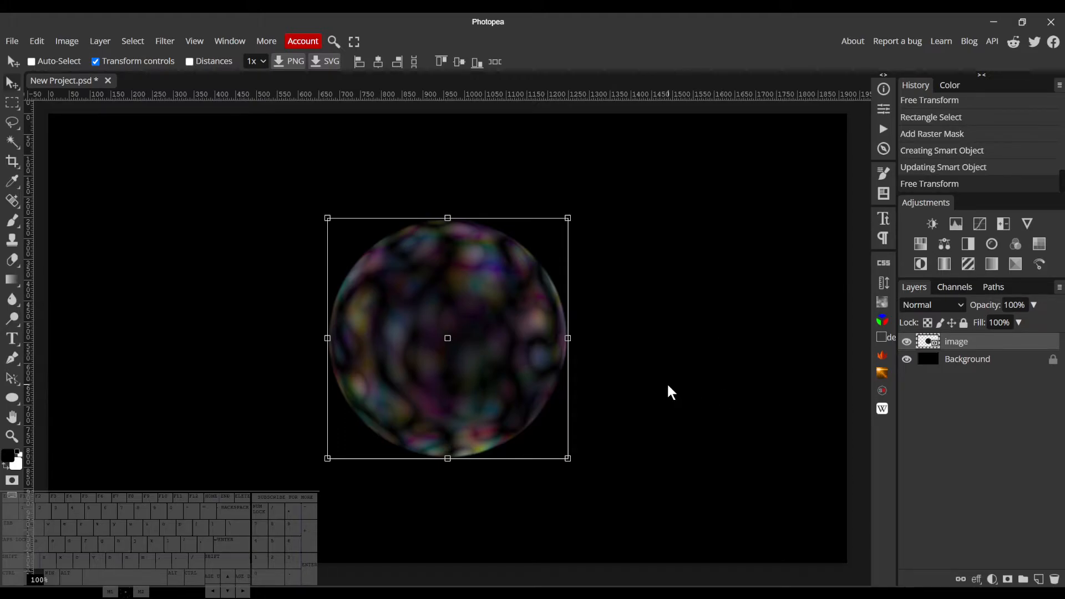
key("ctrl+i")
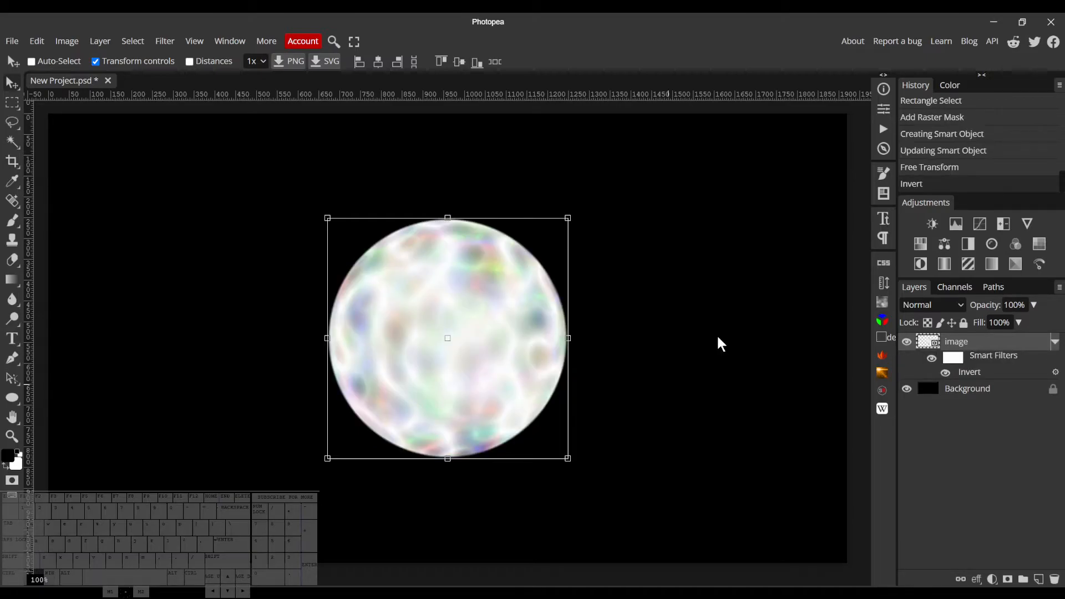
left_click(950, 170)
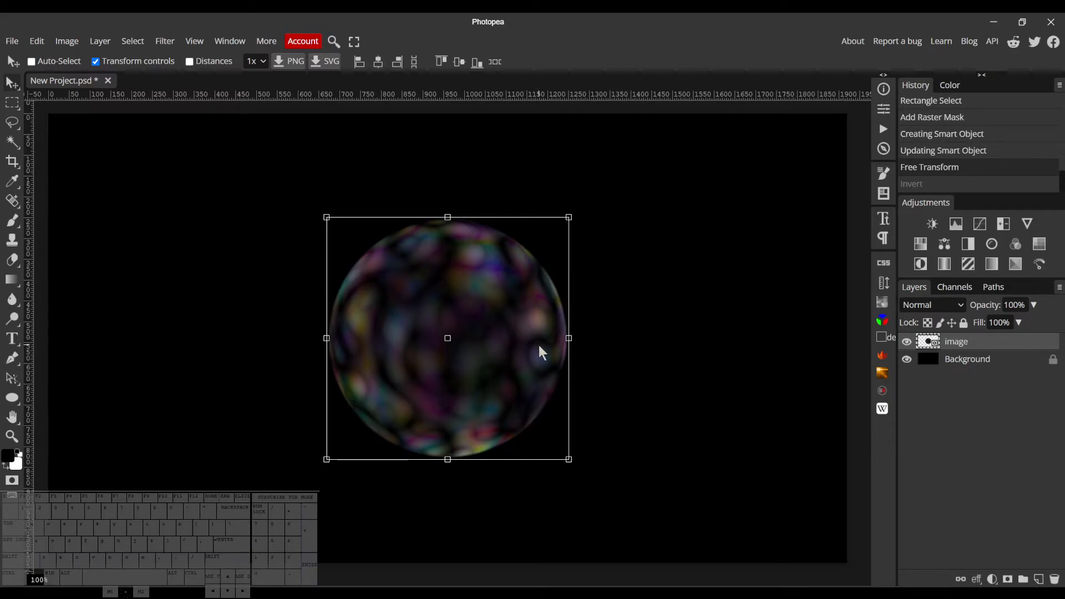
key("ctrl+i")
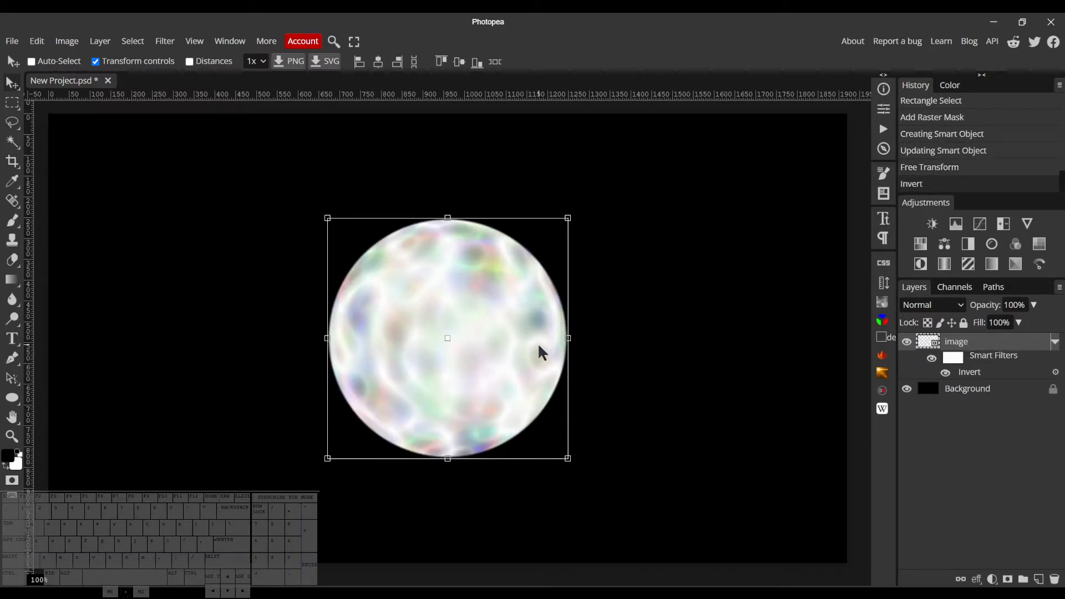
left_click(949, 168)
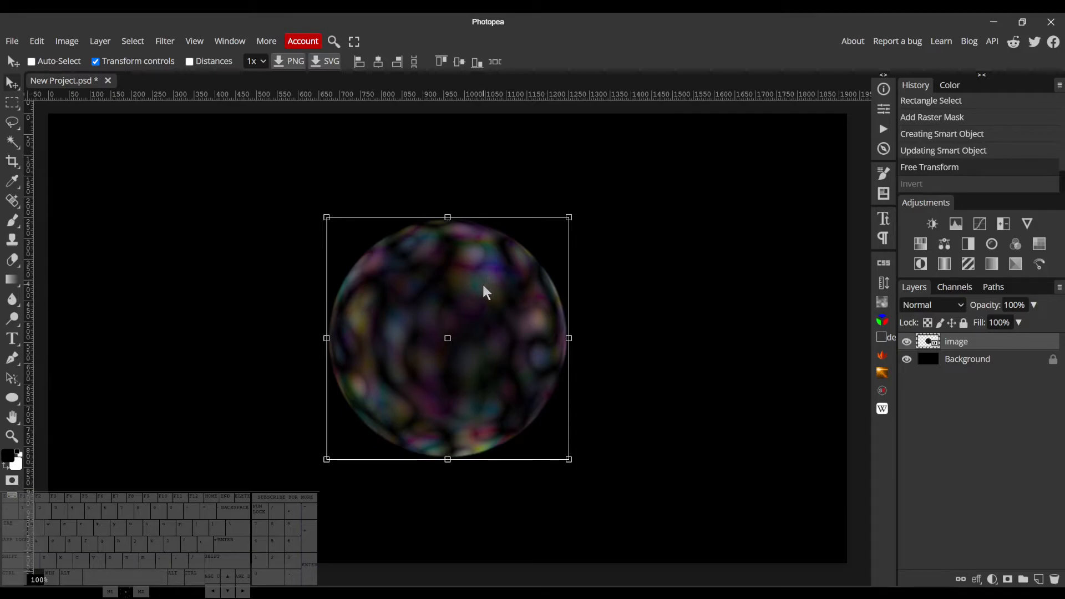
key("ctrl+i")
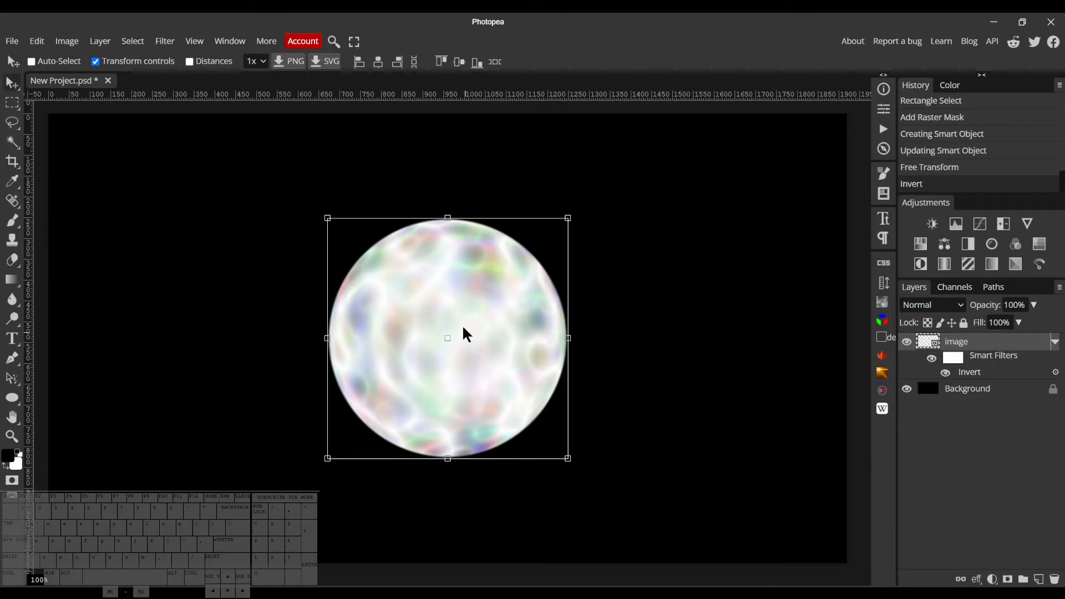
- Add a Levels adjustment layer above the ball and clip it to the image layer
scroll(475, 270, "up", 5)
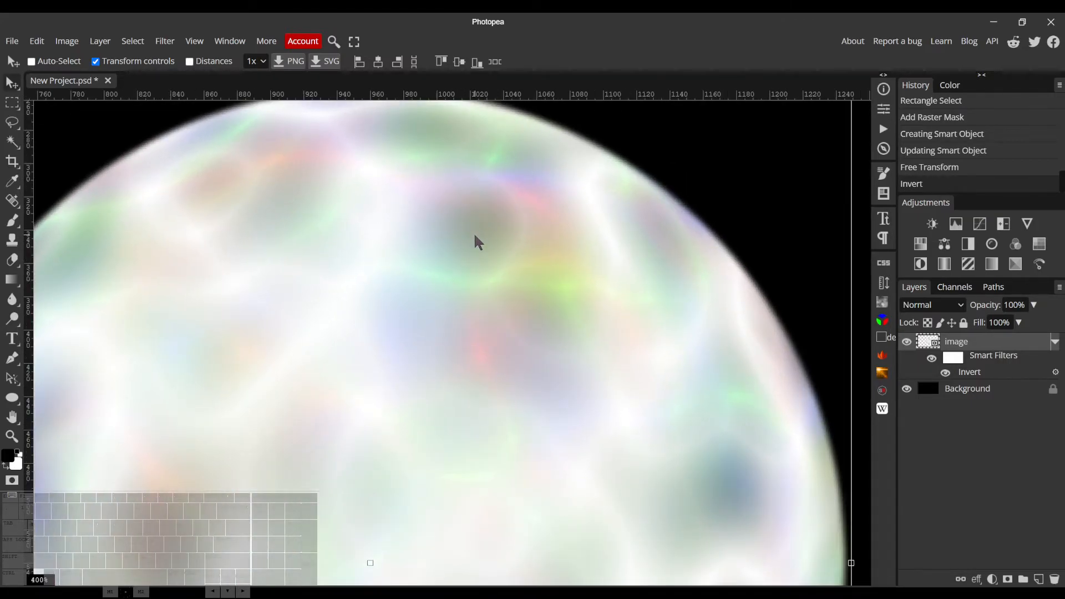
scroll(478, 241, "down", 5)
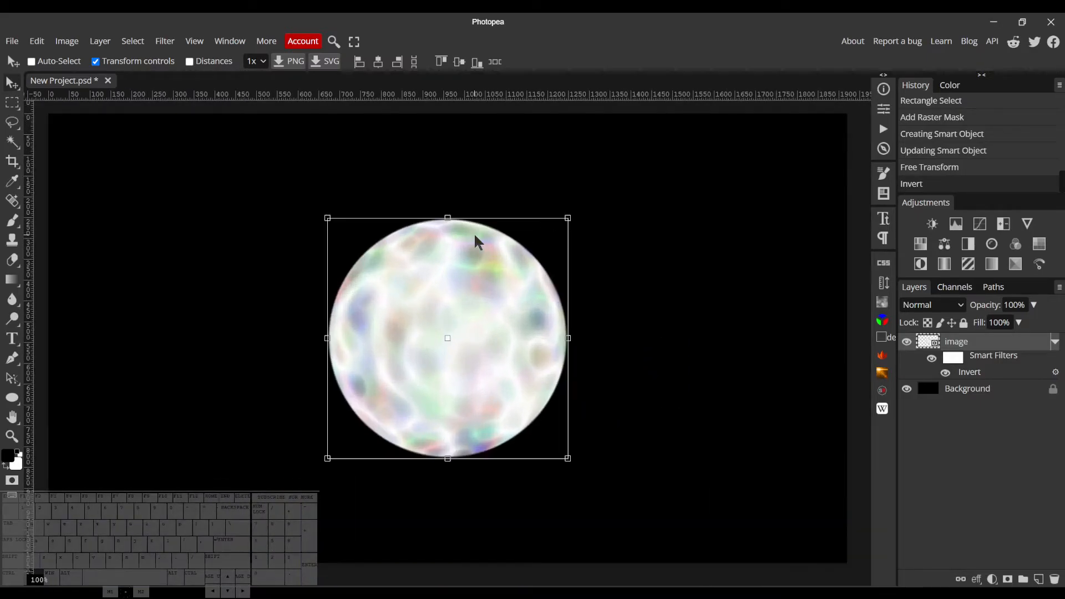
left_click(992, 580)
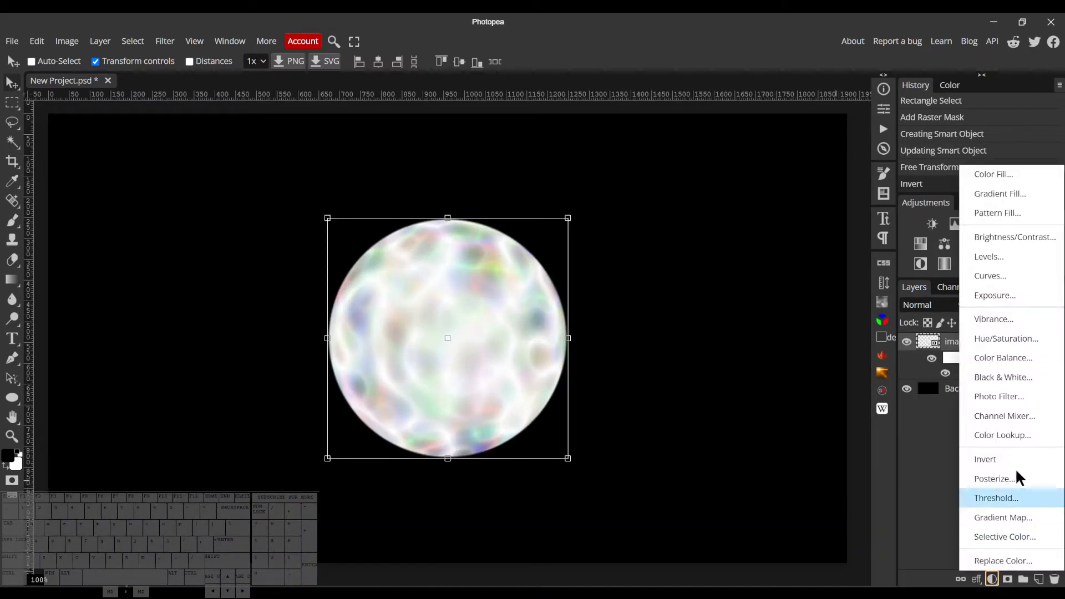
left_click(1027, 261)
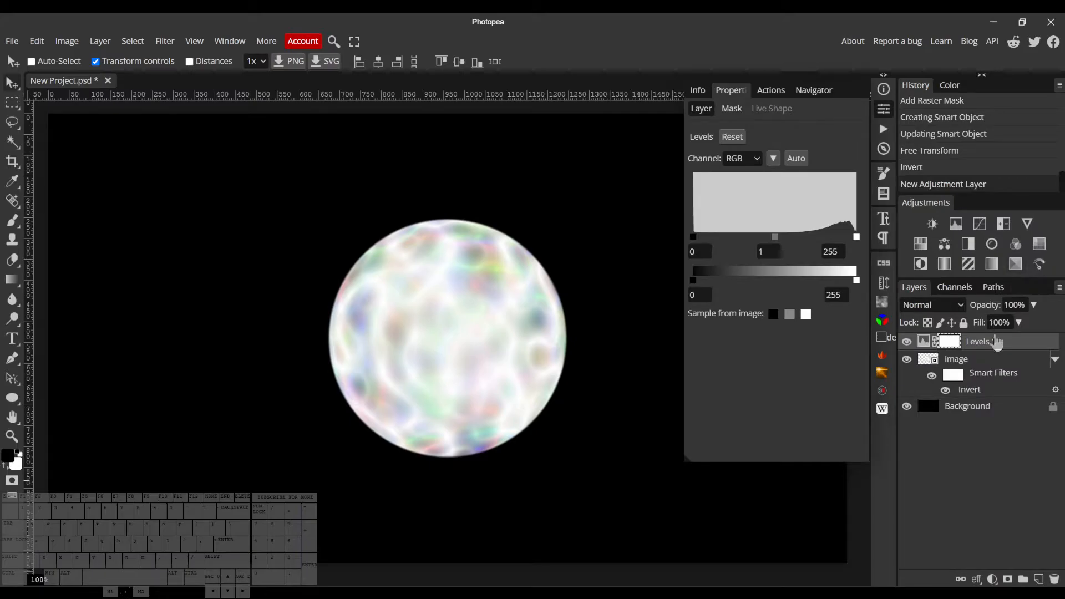
right_click(997, 342)
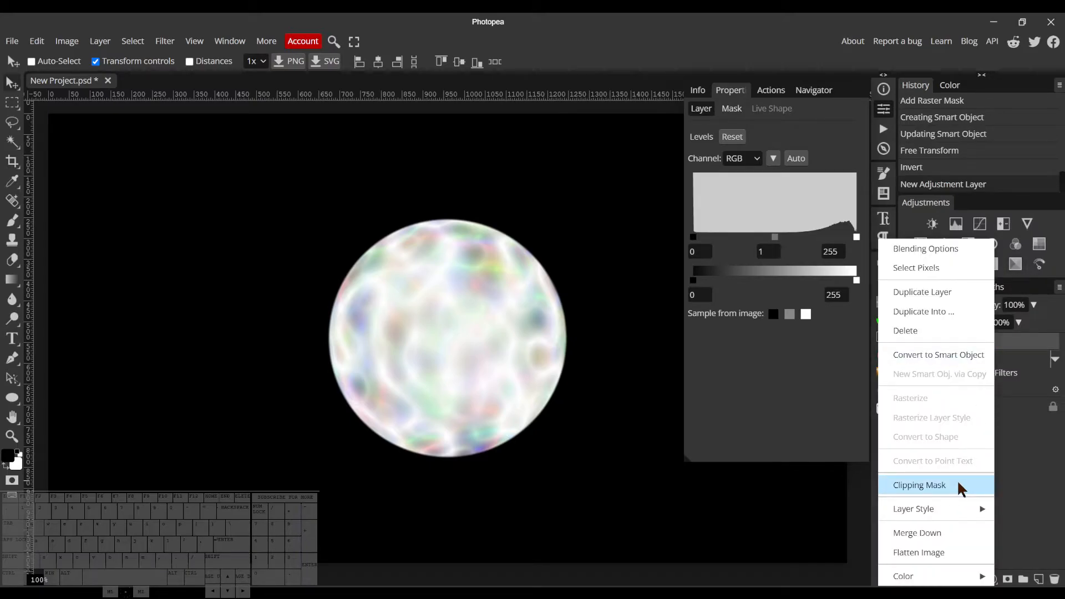
left_click(962, 488)
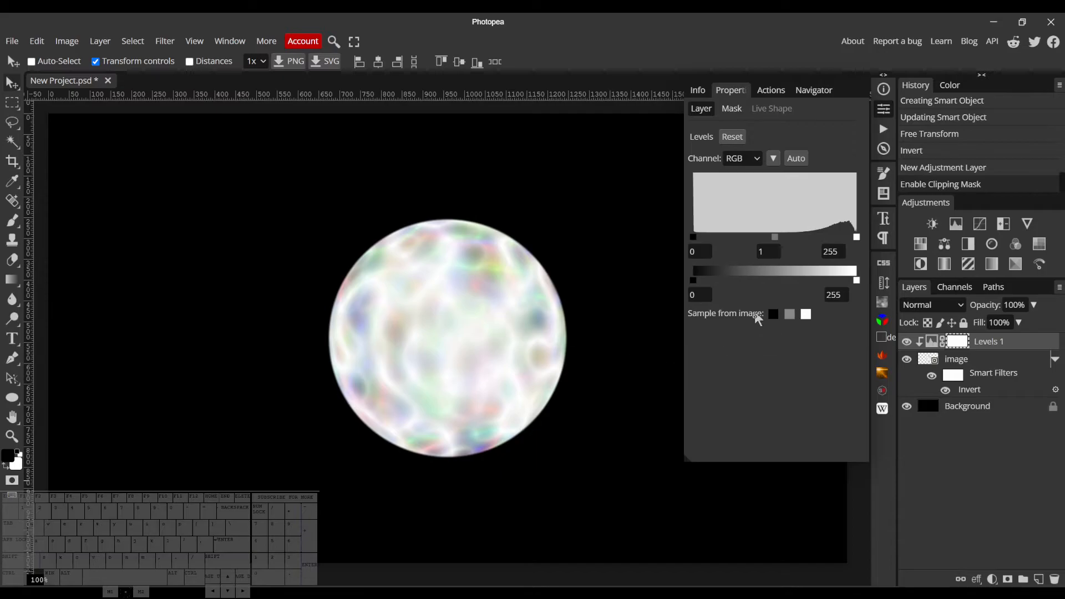
- Darken the ball's midtones by setting the Levels gamma to about 0.15
left_click_drag(777, 237, 844, 247)
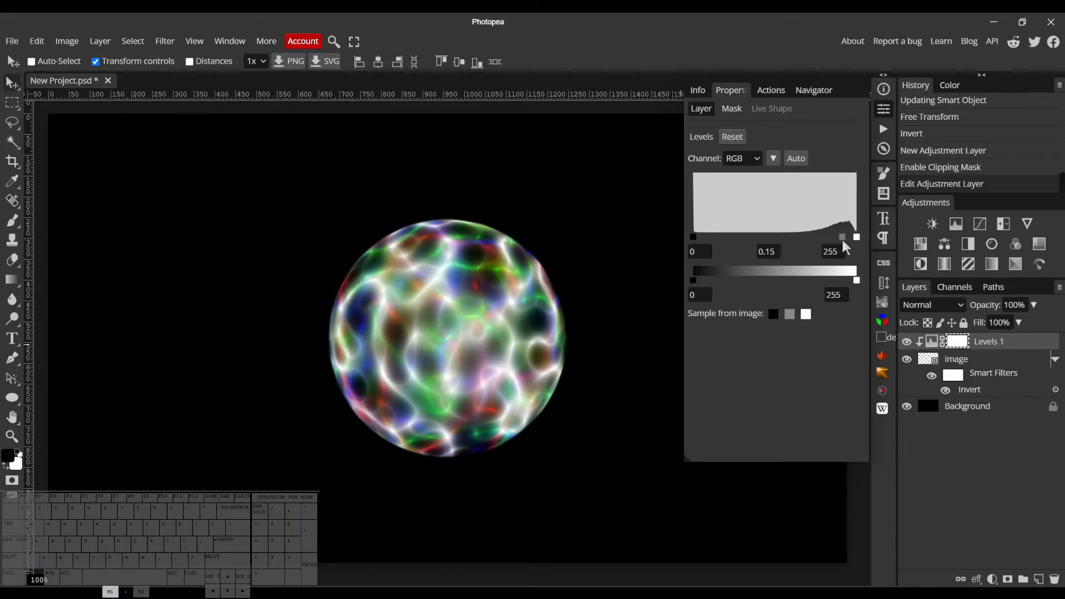
left_click_drag(843, 244, 841, 245)
left_click(884, 112)
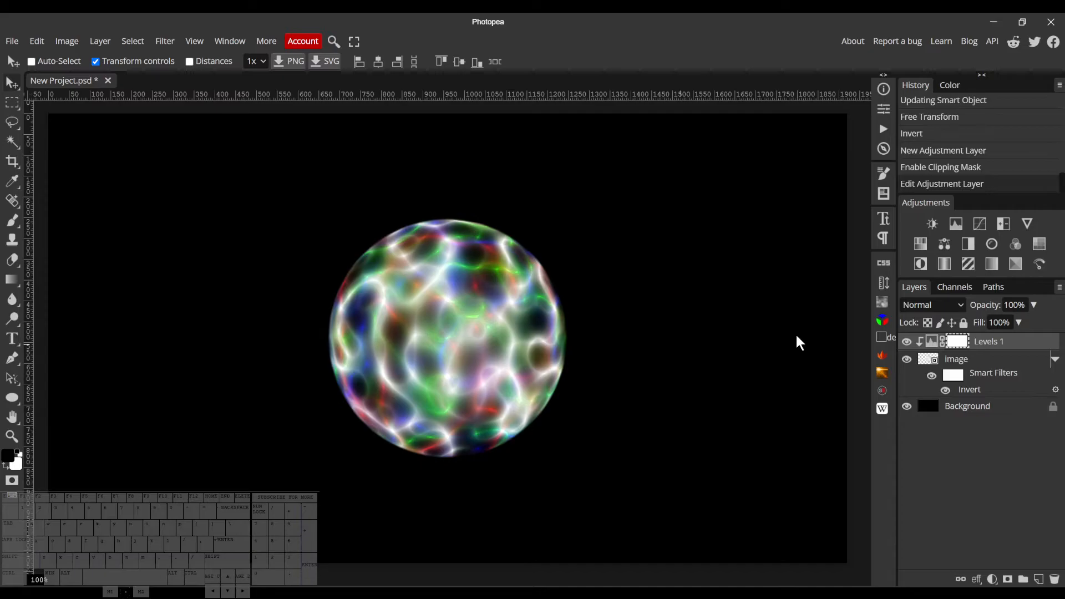
scroll(488, 335, "up", 5)
scroll(488, 335, "down", 5)
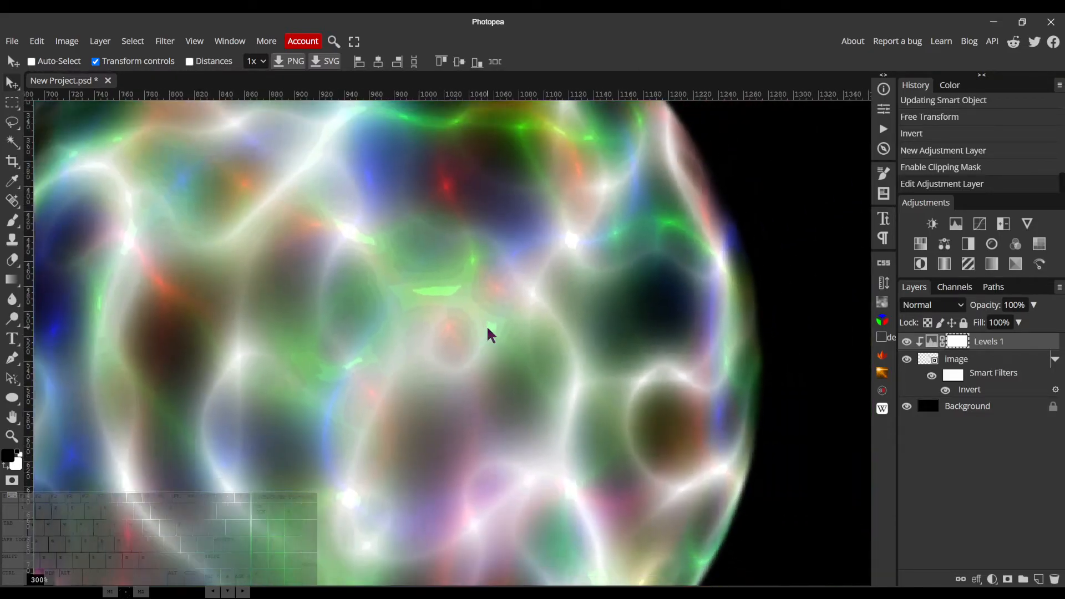
left_click(957, 360)
left_click(67, 41)
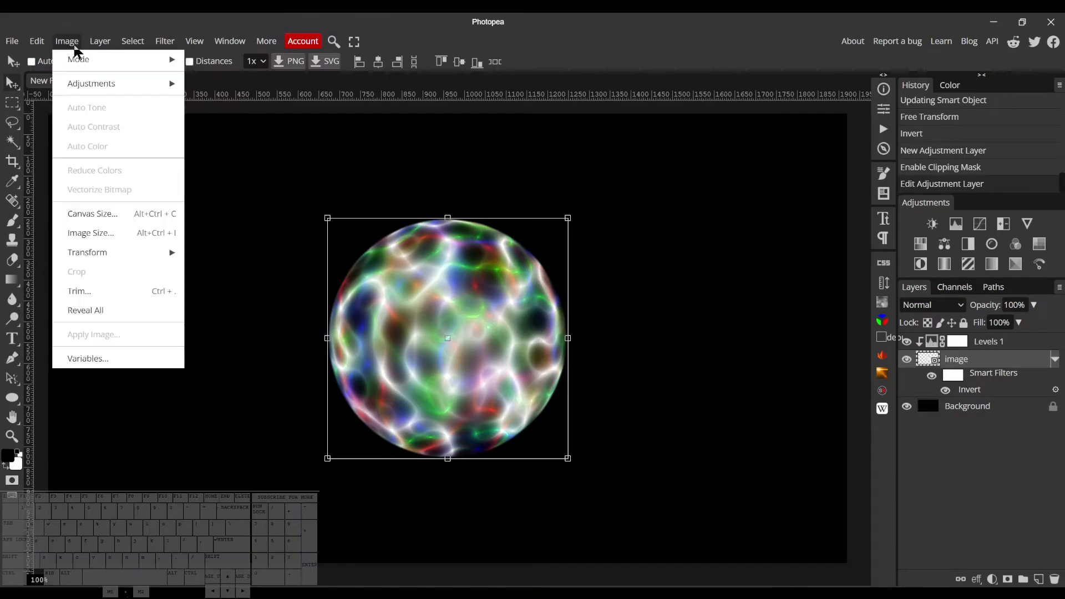
mouse_move(119, 93)
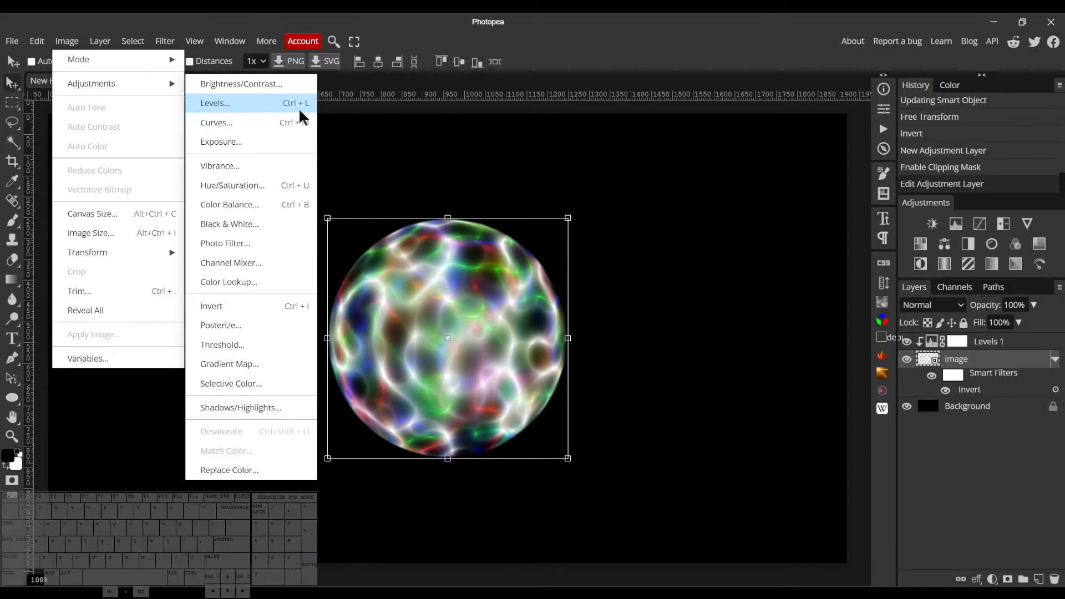
left_click(521, 55)
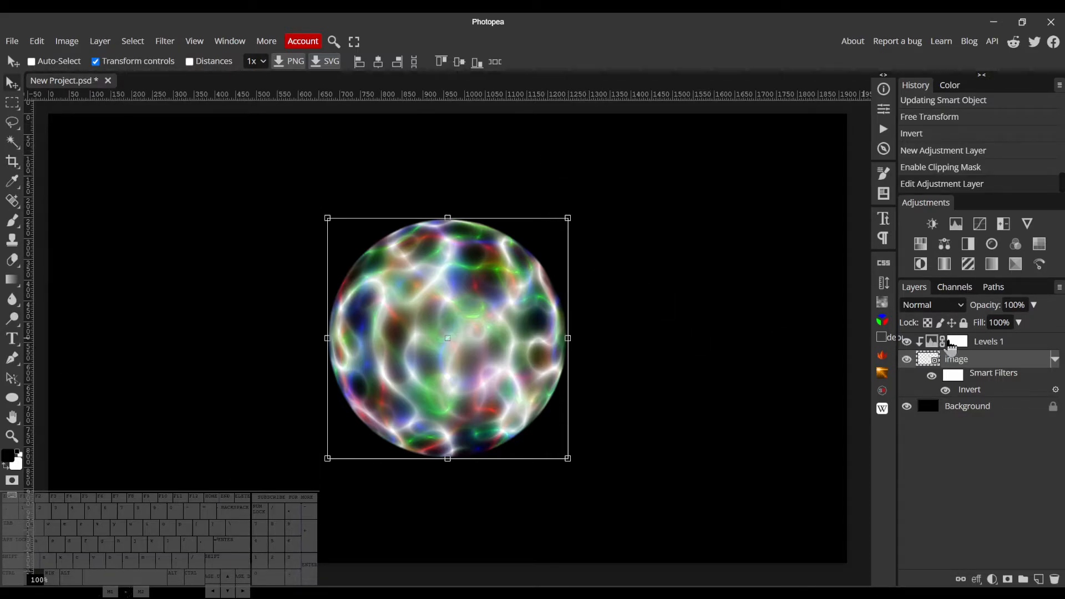
- Add a Gradient Map adjustment layer above Levels 1 and clip it to the ball
left_click(1004, 350)
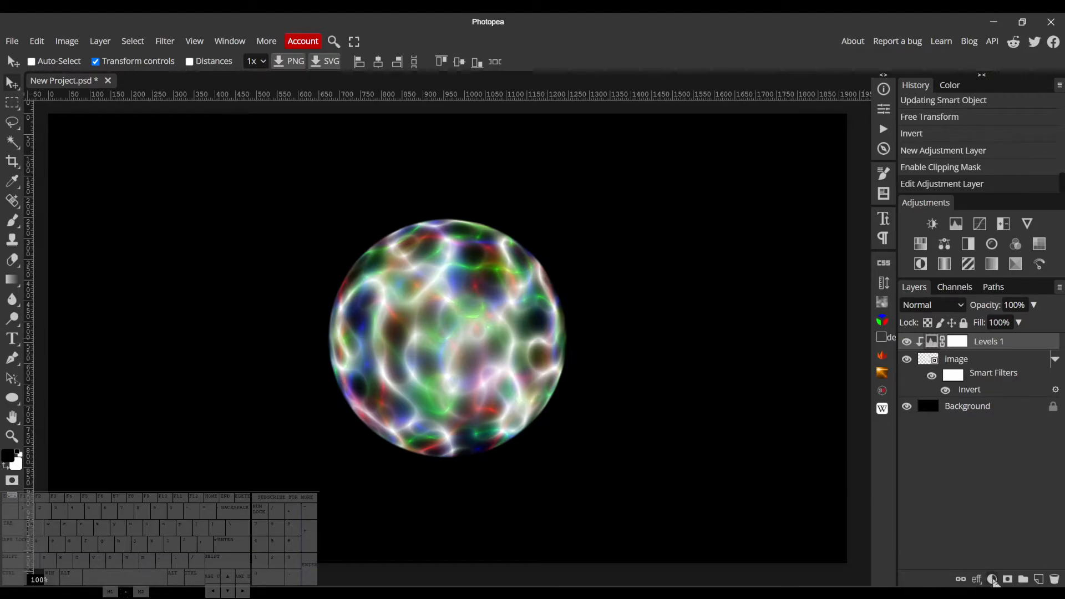
left_click(993, 580)
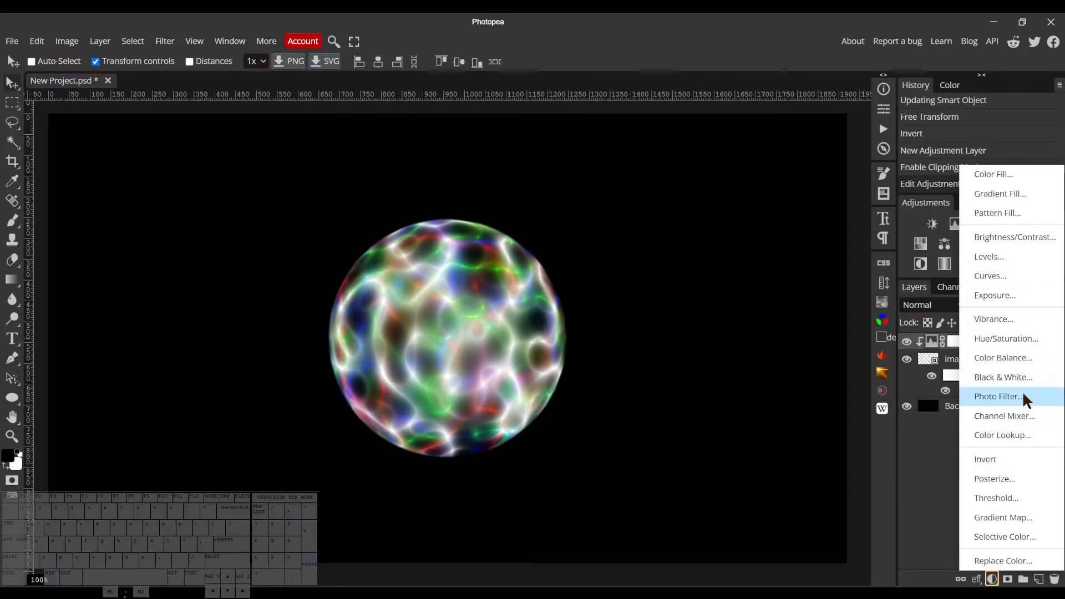
left_click(1024, 517)
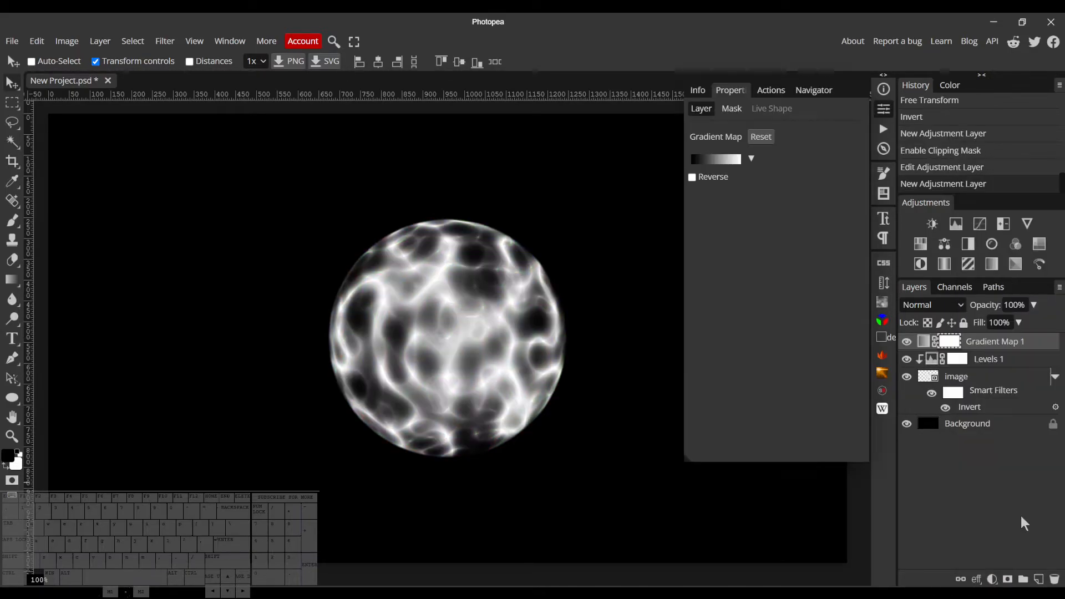
right_click(994, 342)
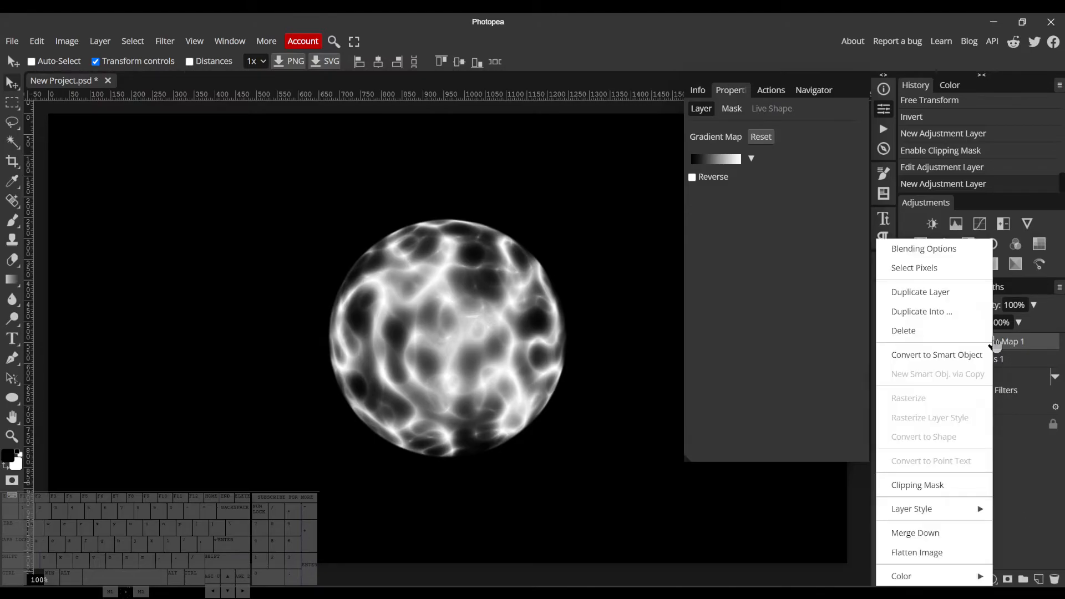
left_click(953, 487)
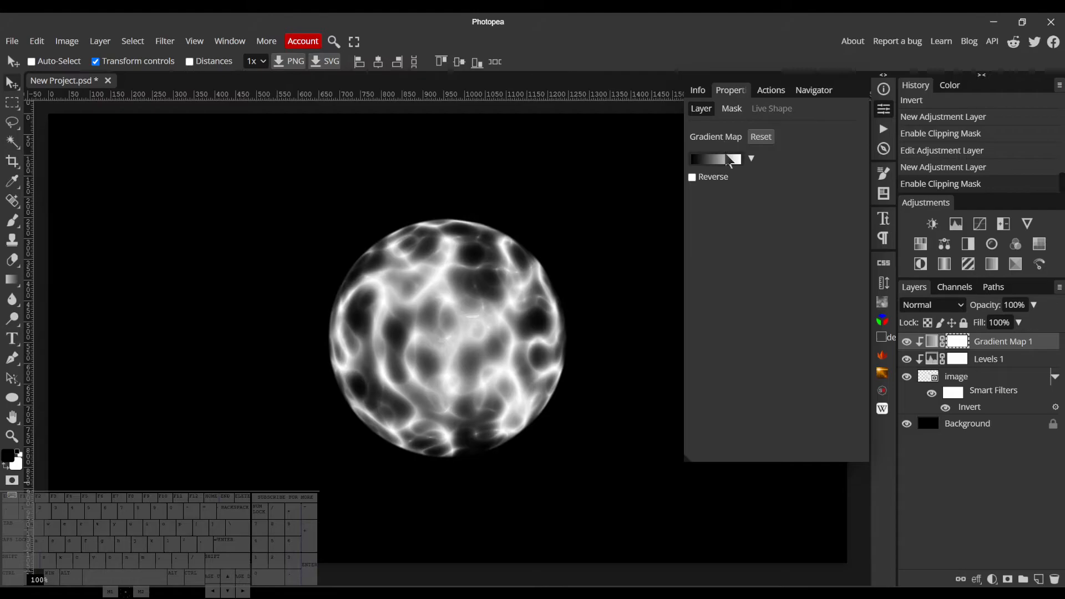
- Change the gradient map's white end stop to golden yellow, ffbd00
left_click(728, 162)
left_click(349, 290)
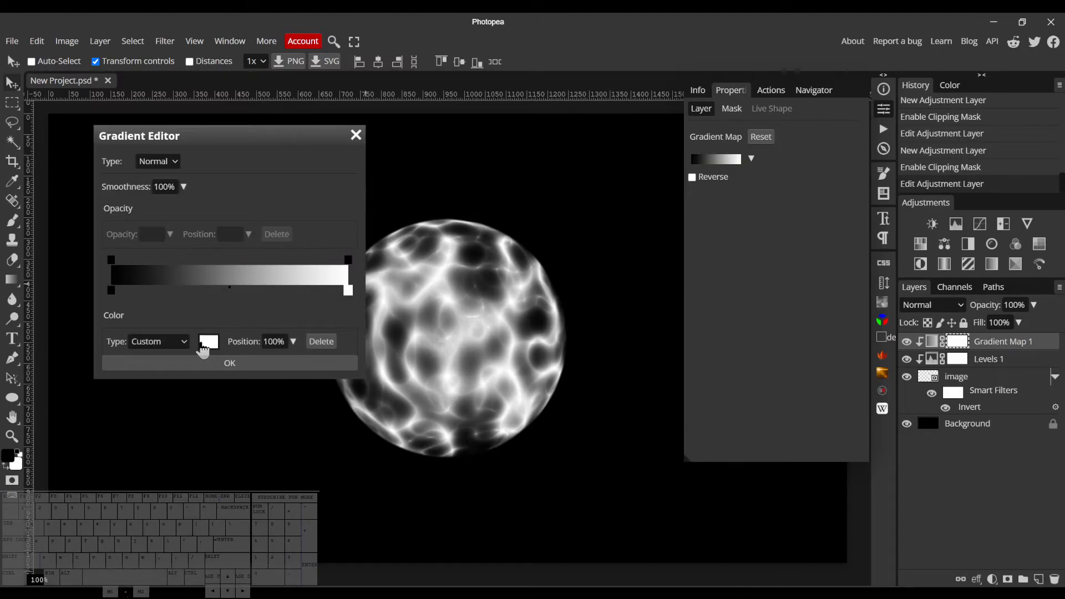
left_click(208, 342)
left_click(258, 293)
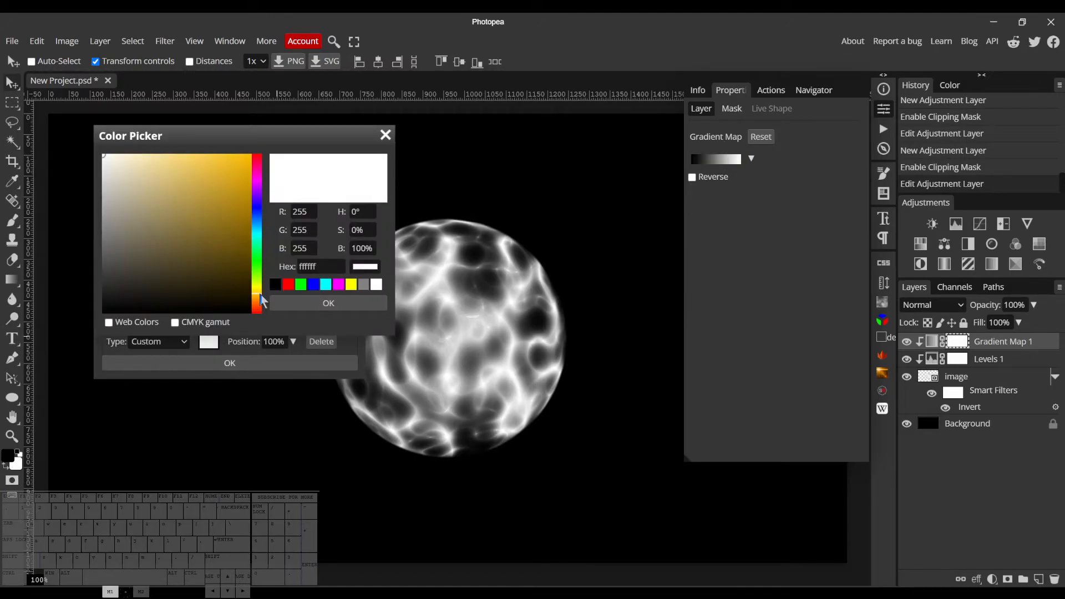
left_click_drag(237, 290, 318, 116)
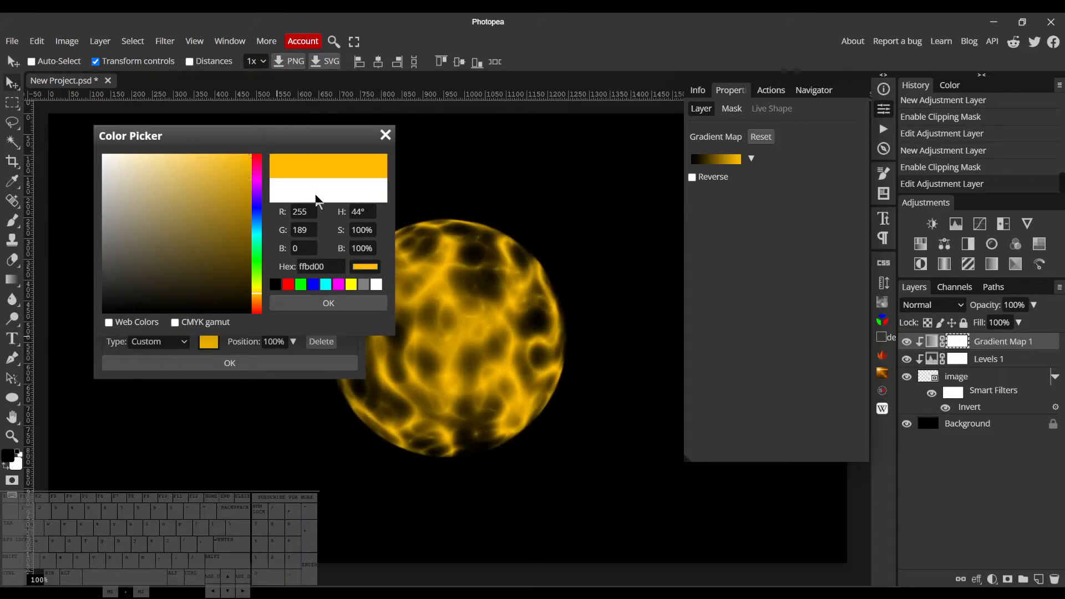
left_click(329, 302)
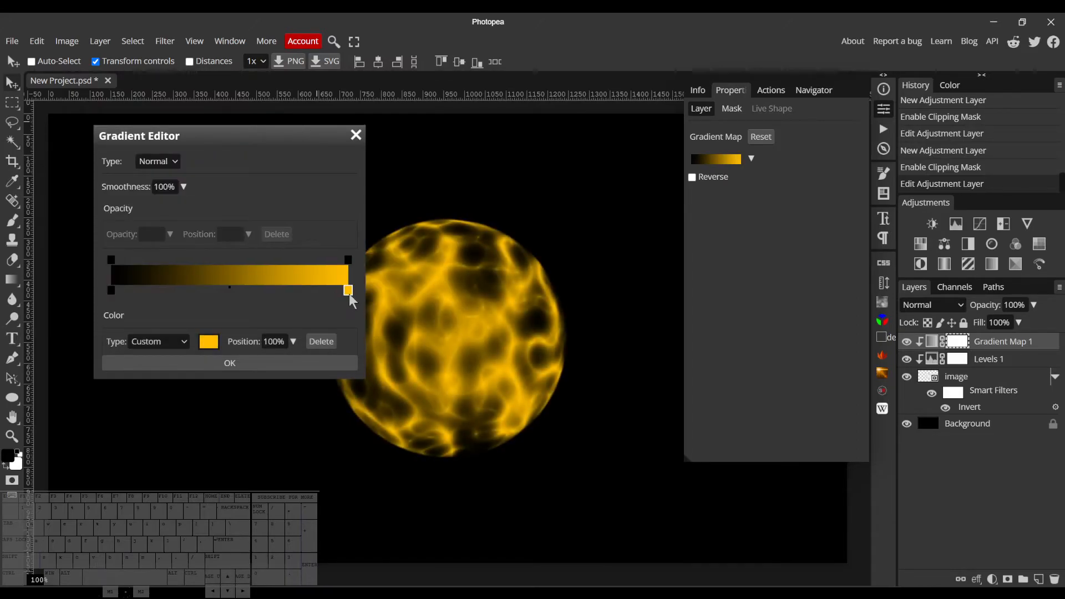
- Change the gradient map's black start stop to a fully saturated, bright orange-red and apply the gradient
left_click(111, 290)
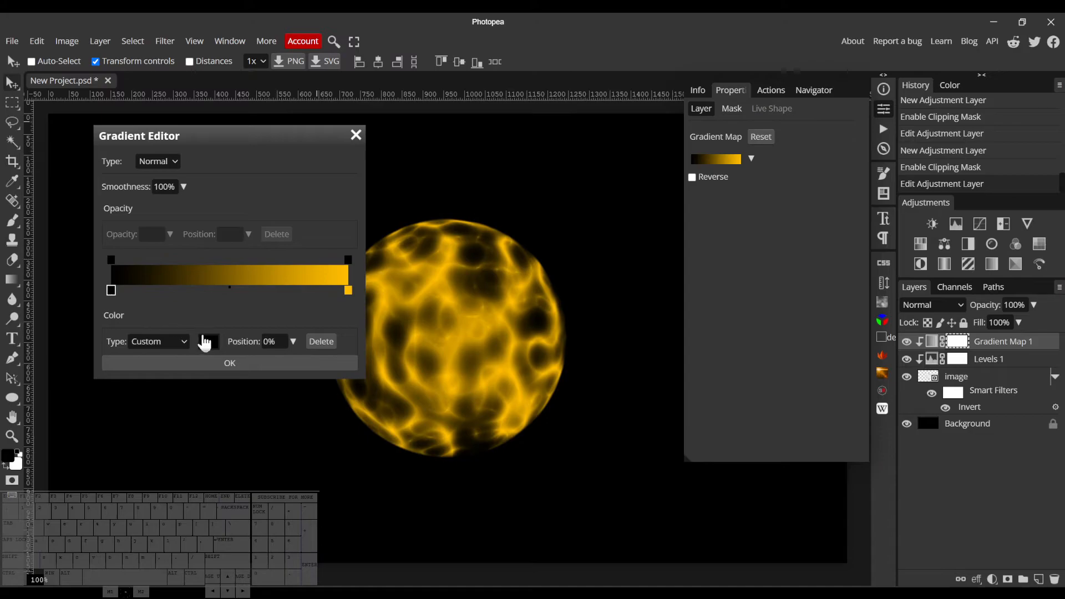
left_click(208, 341)
left_click(257, 308)
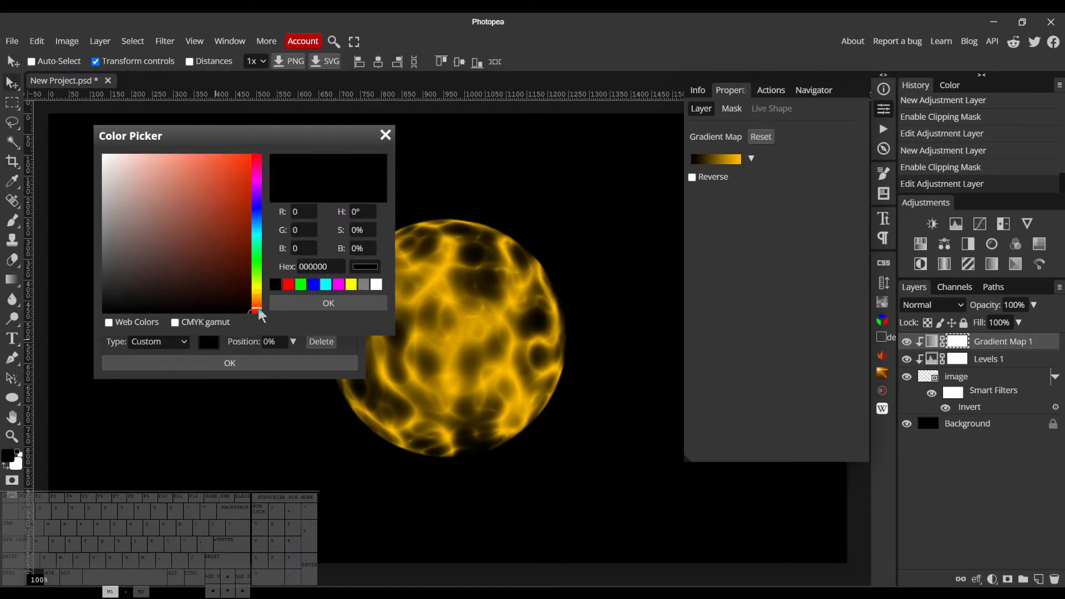
left_click_drag(214, 224, 298, 135)
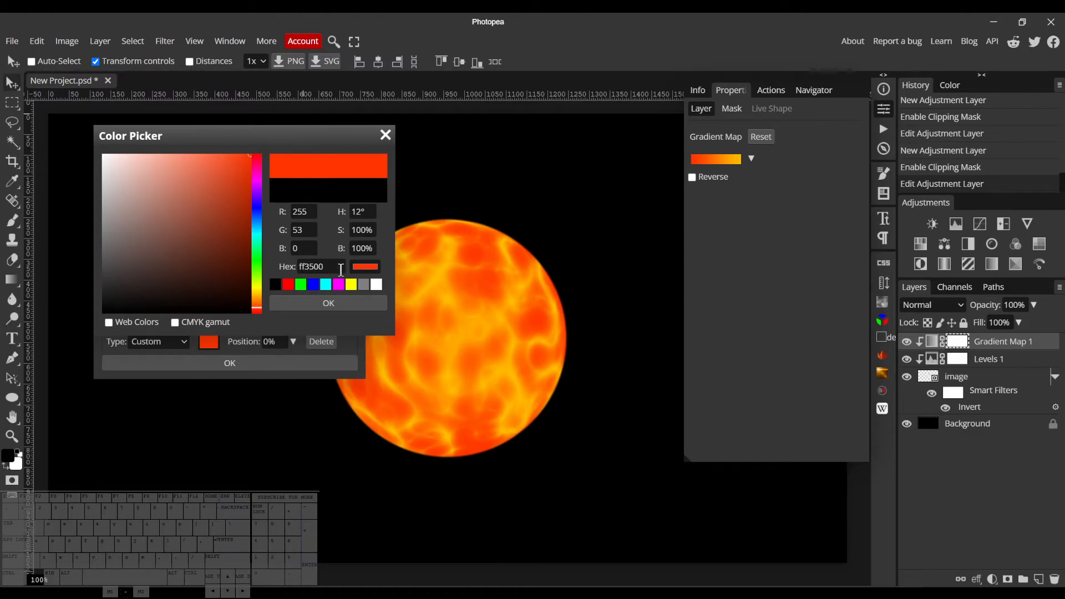
left_click(255, 309)
left_click(255, 309)
left_click(311, 312)
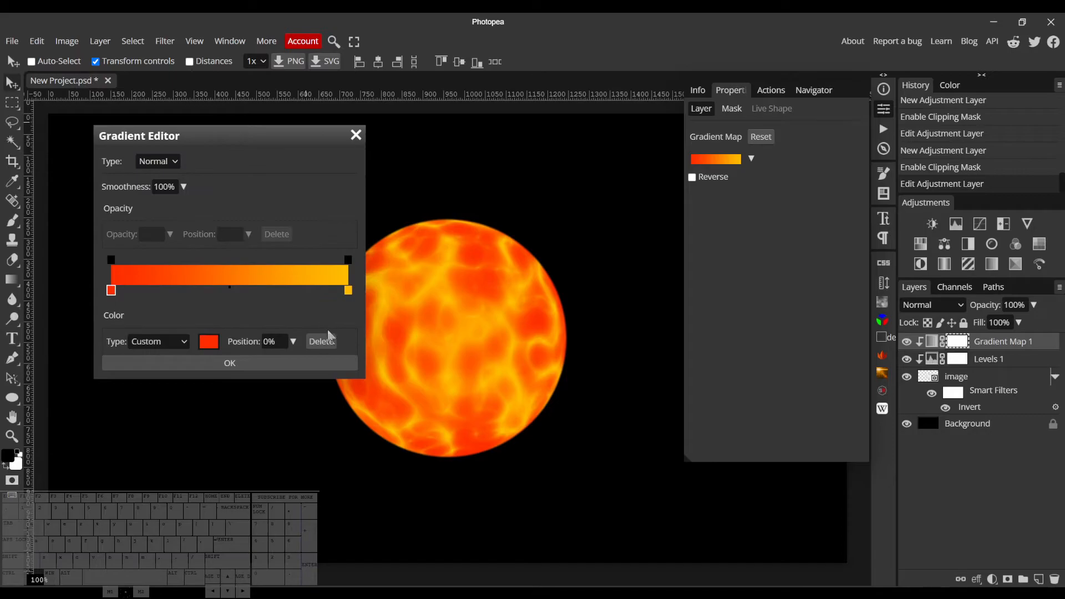
left_click(335, 363)
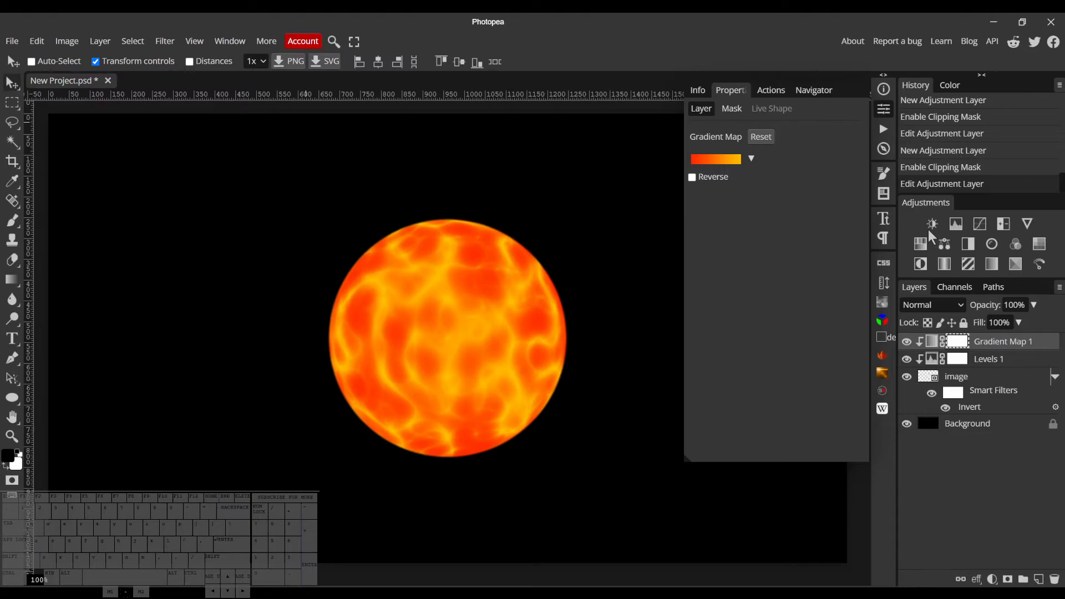
- Set the Gradient Map layer's blend mode to Color
left_click(932, 269)
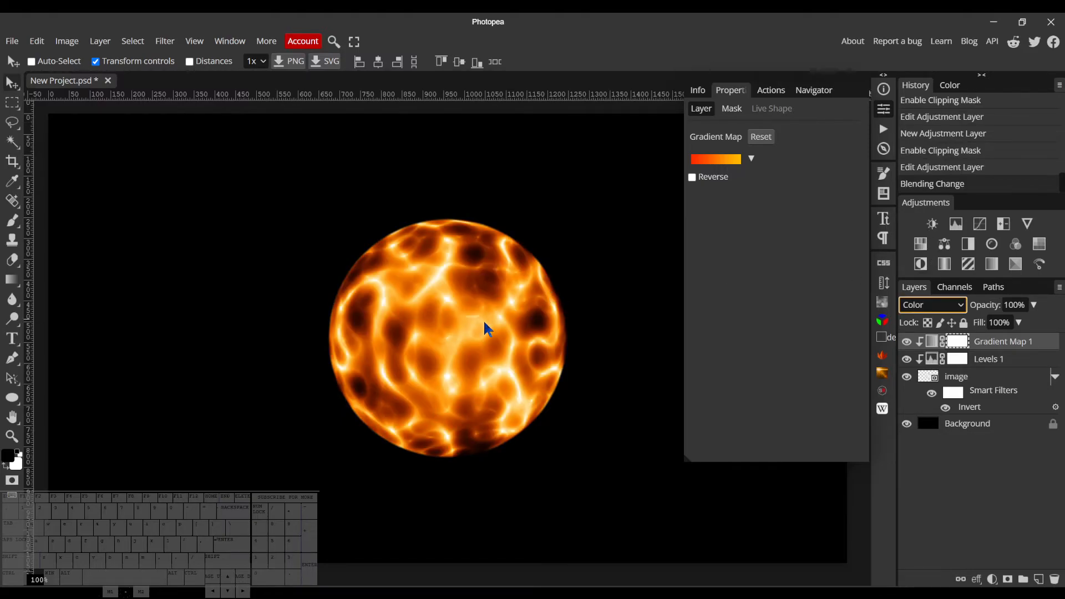
scroll(488, 330, "up", 2)
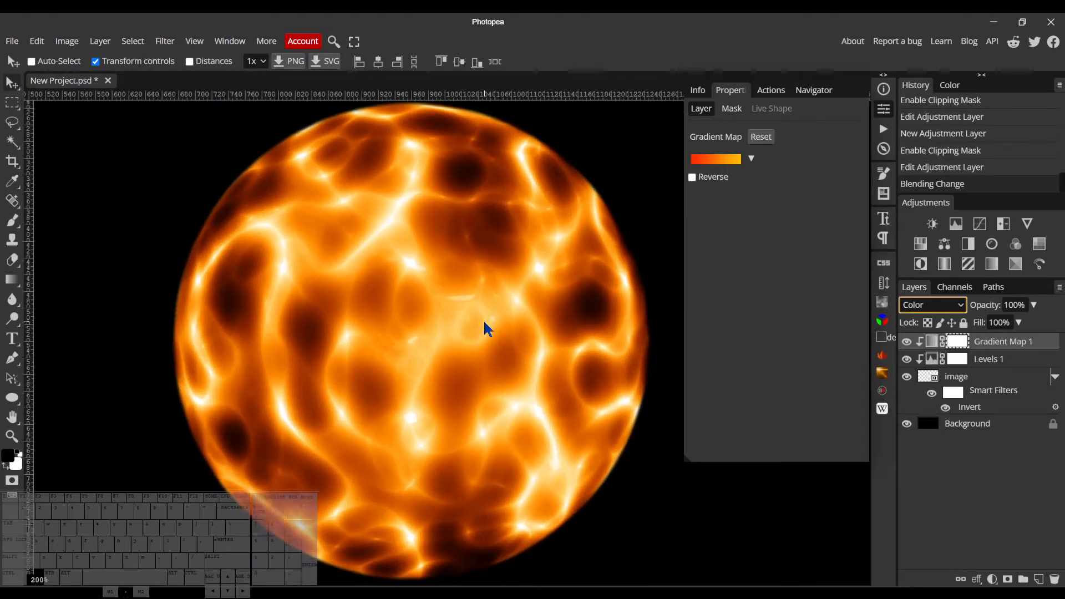
scroll(487, 329, "down", 2)
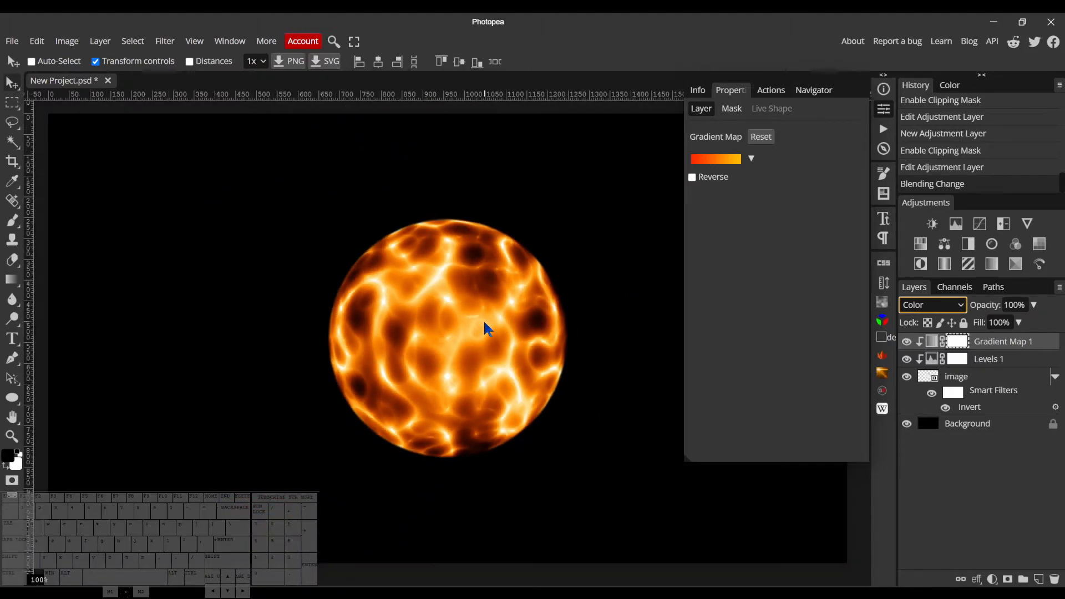
left_click(883, 110)
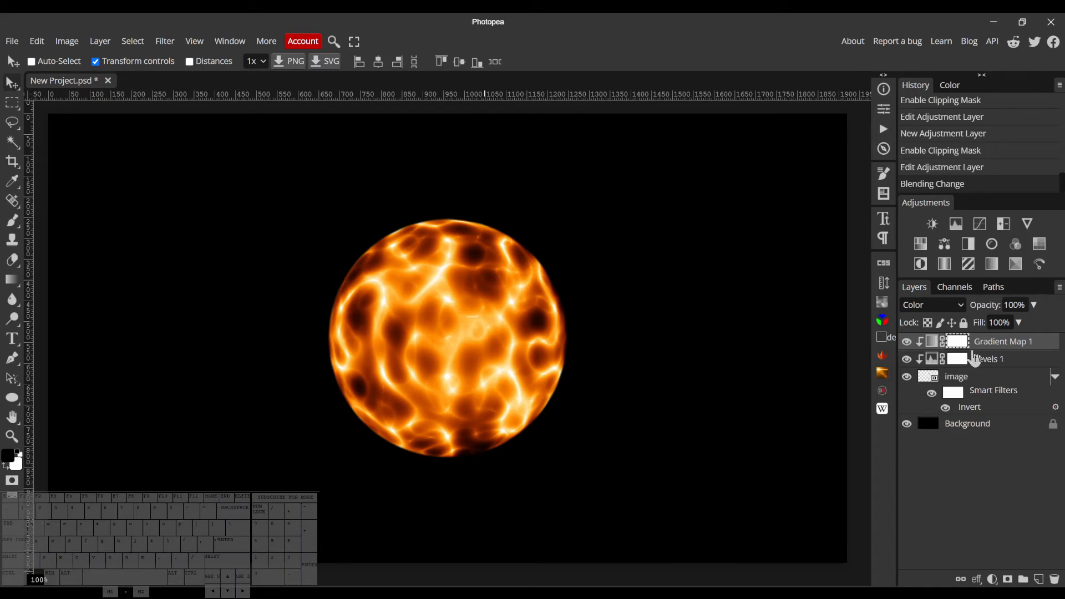
- Compare the ball with the Gradient Map layer hidden and shown again
left_click(906, 341)
left_click(934, 372)
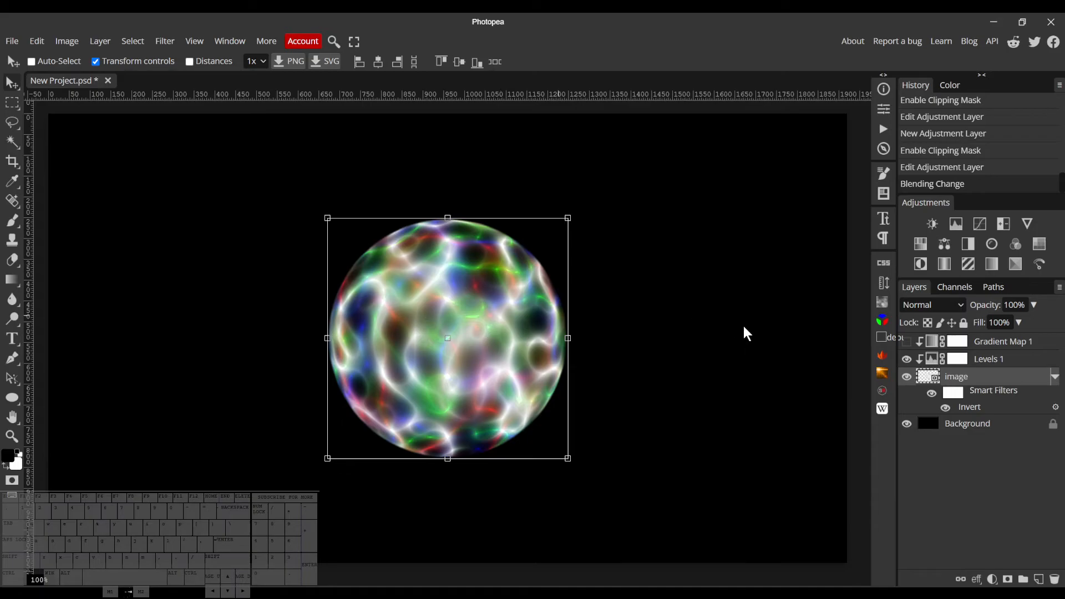
left_click(906, 342)
left_click(990, 343)
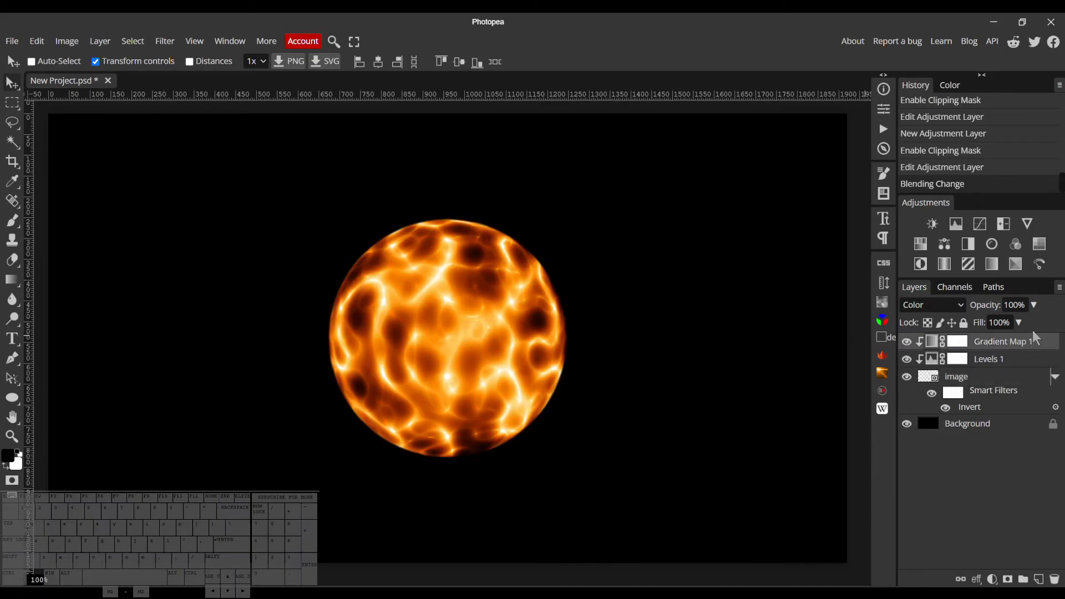
- Lower the Gradient Map layer's fill to 60% to let some of the original colors through
left_click(1019, 322)
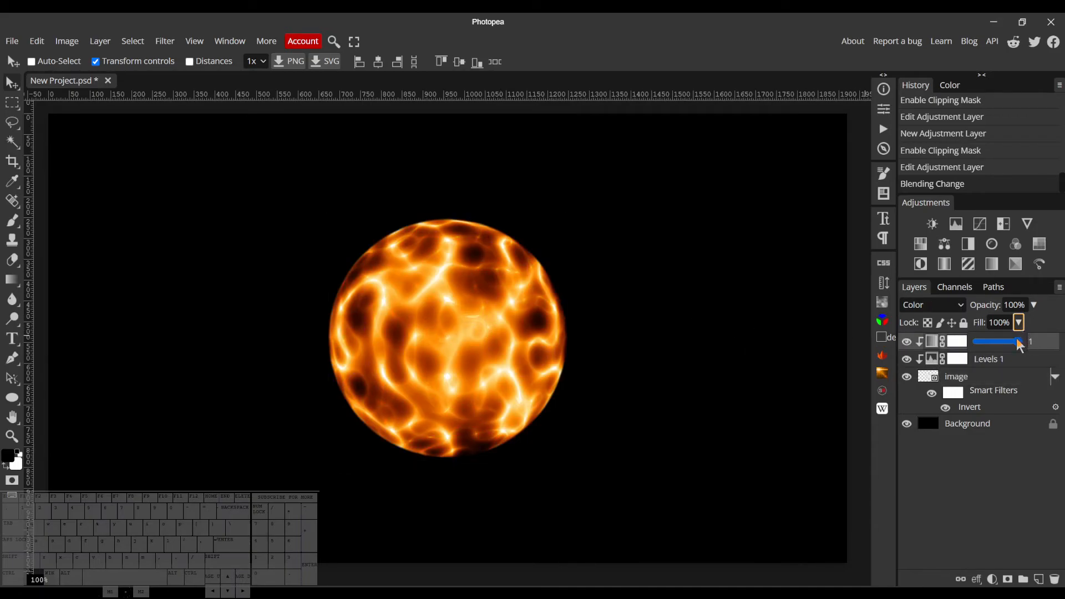
left_click_drag(1020, 344, 993, 345)
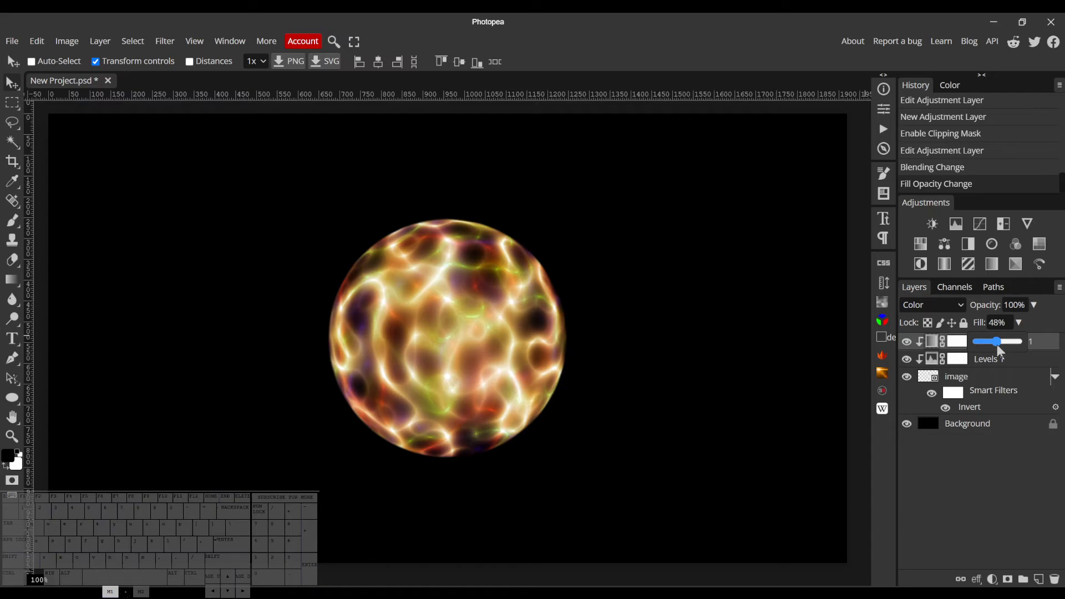
left_click_drag(999, 347, 1004, 350)
left_click(1057, 320)
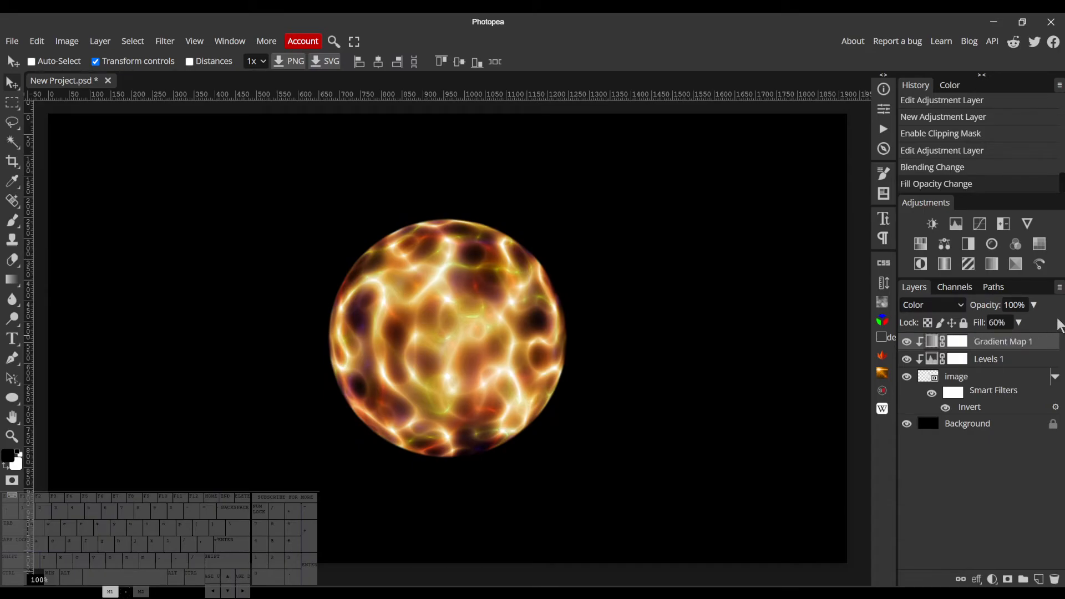
- Start a Wave distortion filter on the image layer, keeping the whole ball in view for the preview
scroll(506, 280, "up", 5)
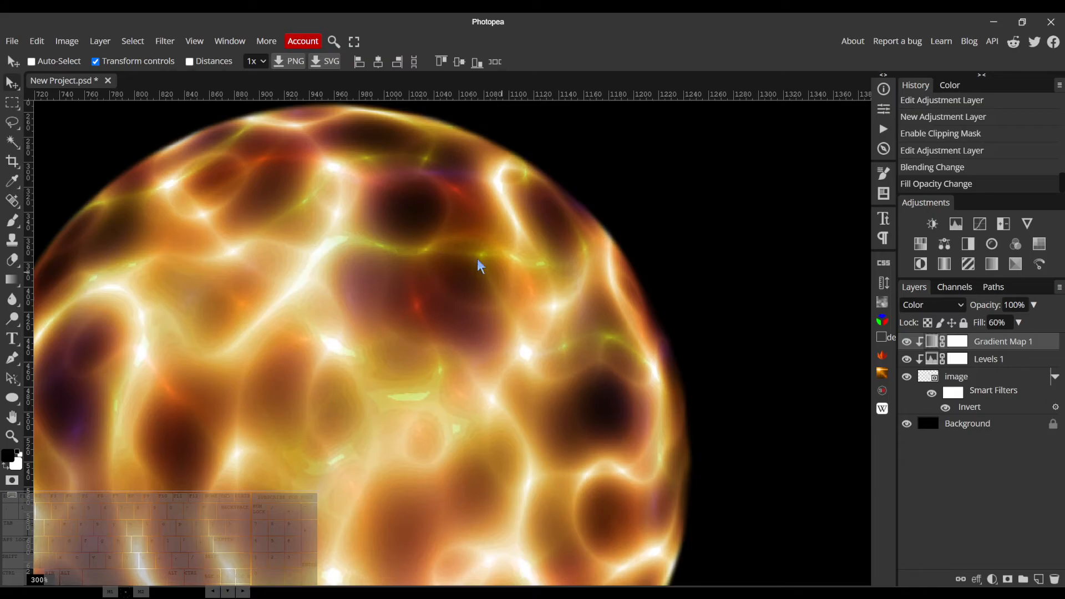
scroll(487, 267, "down", 2)
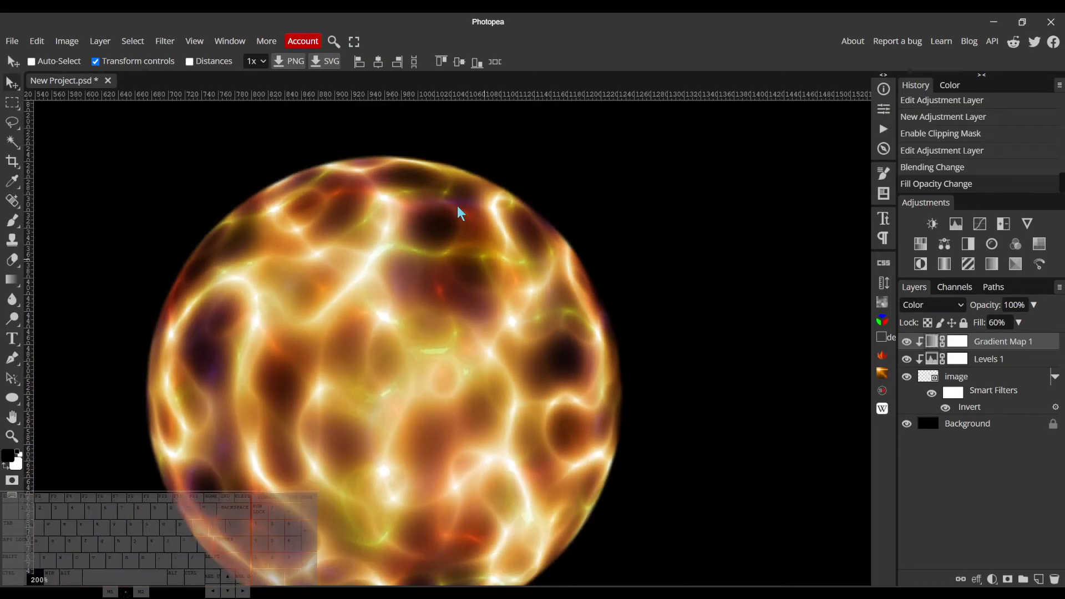
scroll(458, 212, "down", 2)
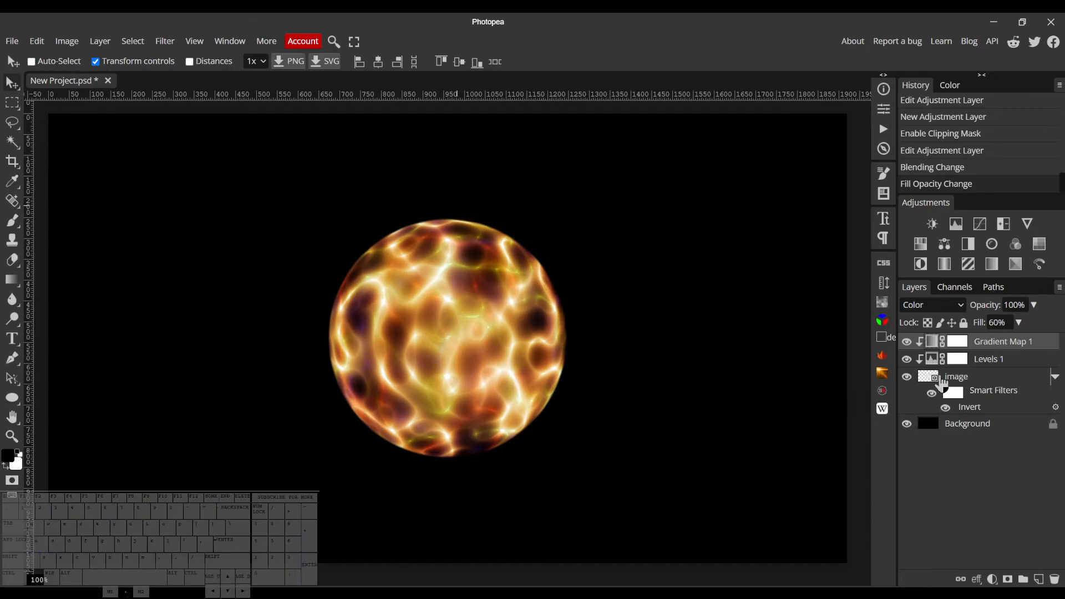
left_click(939, 381)
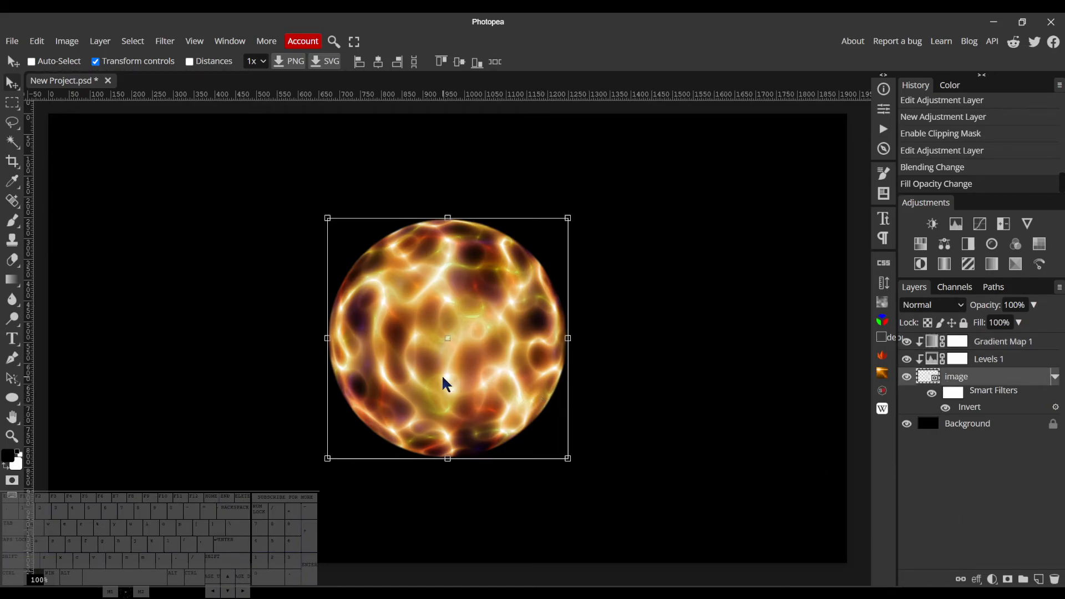
left_click(166, 42)
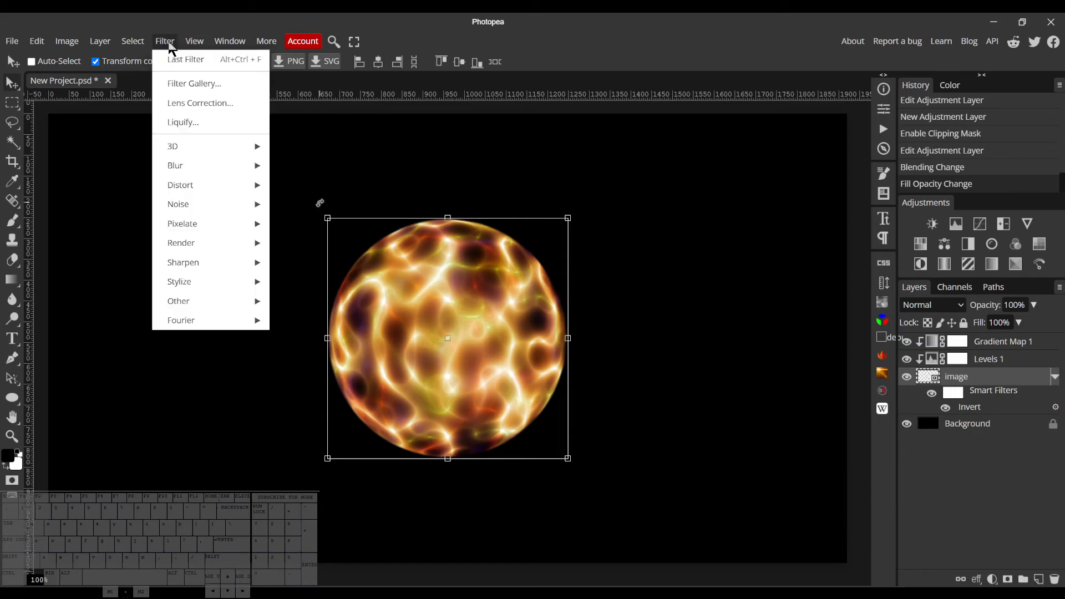
mouse_move(226, 186)
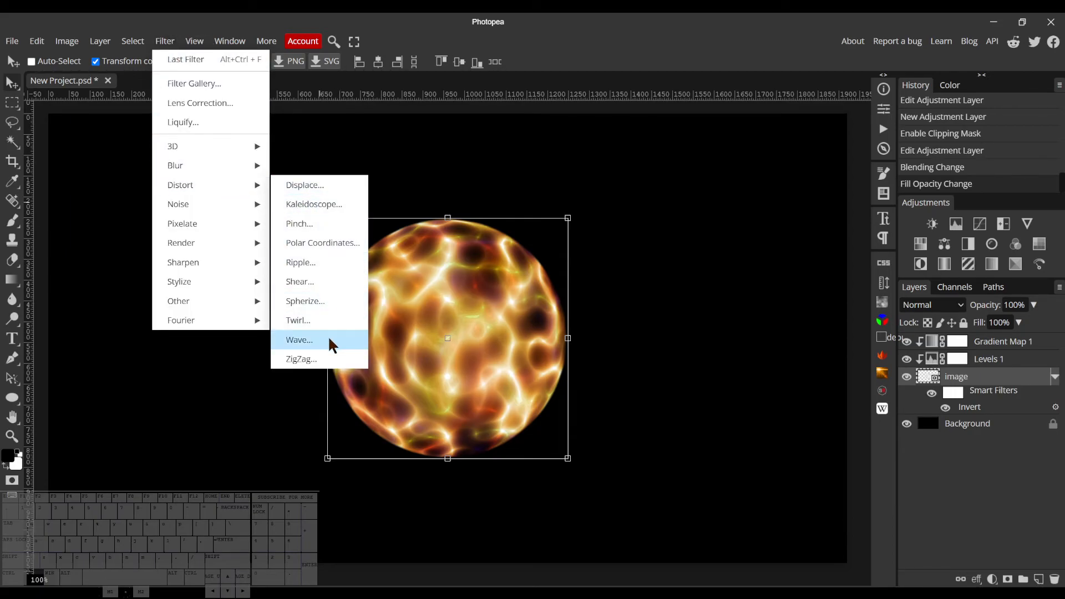
left_click(299, 340)
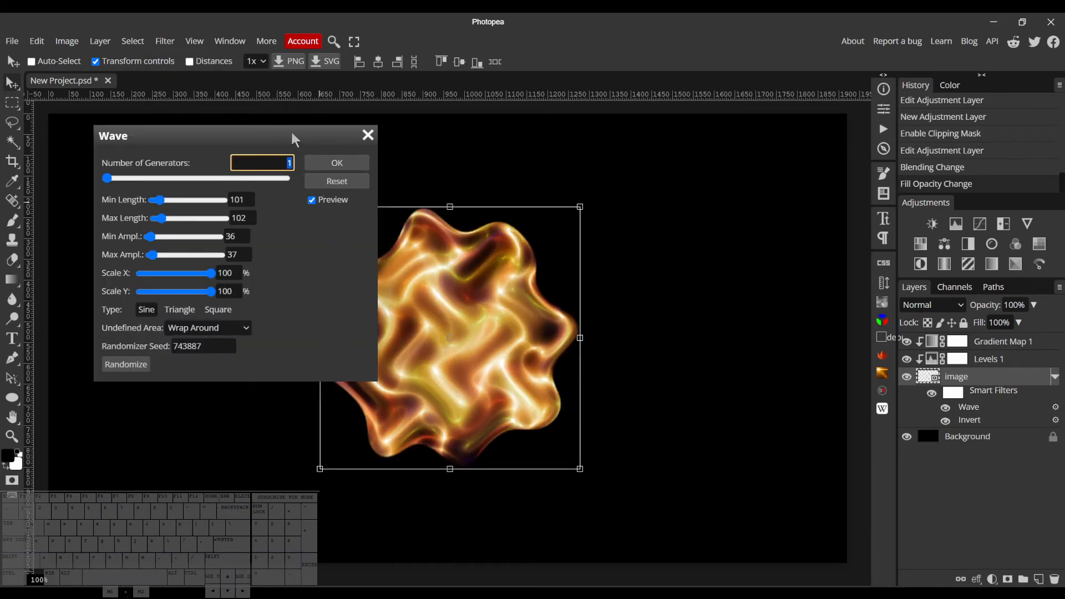
left_click_drag(293, 134, 896, 187)
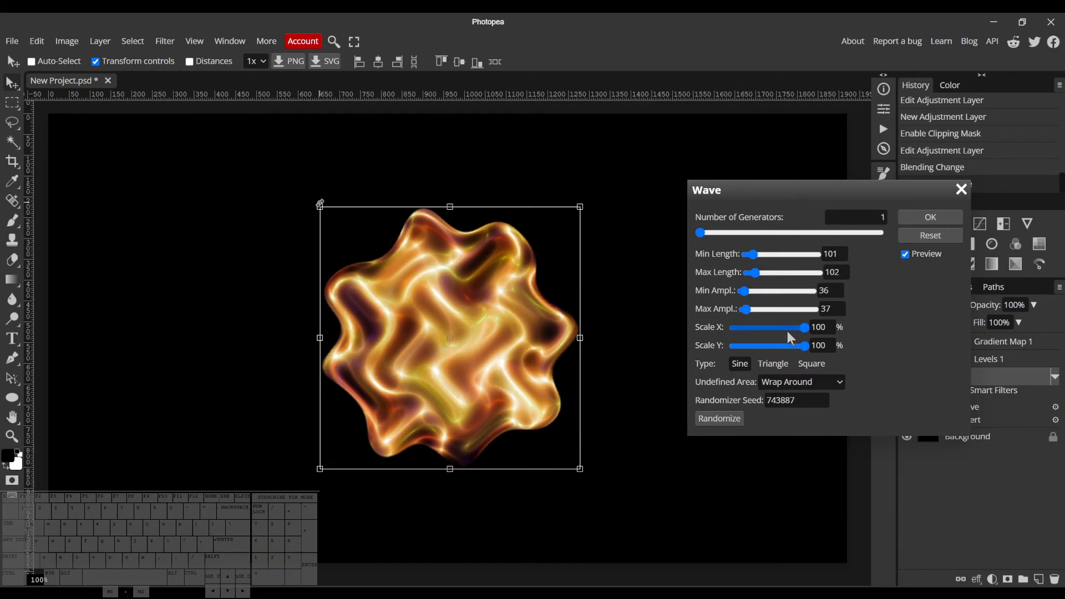
- Try weakening the wave distortion by reducing both Scale X and Scale Y to 24%
left_click(765, 330)
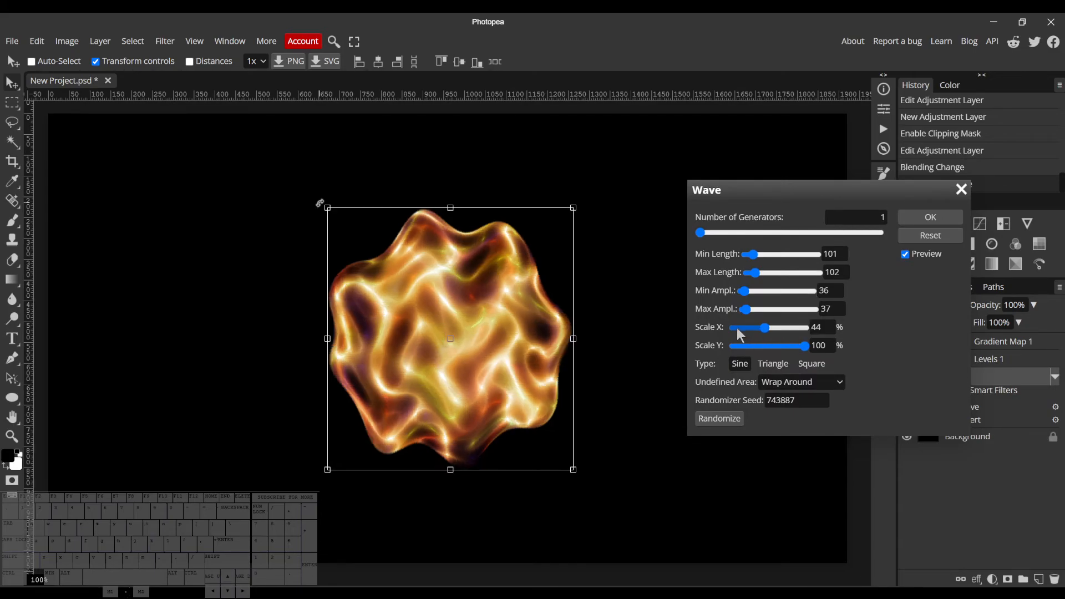
left_click(738, 327)
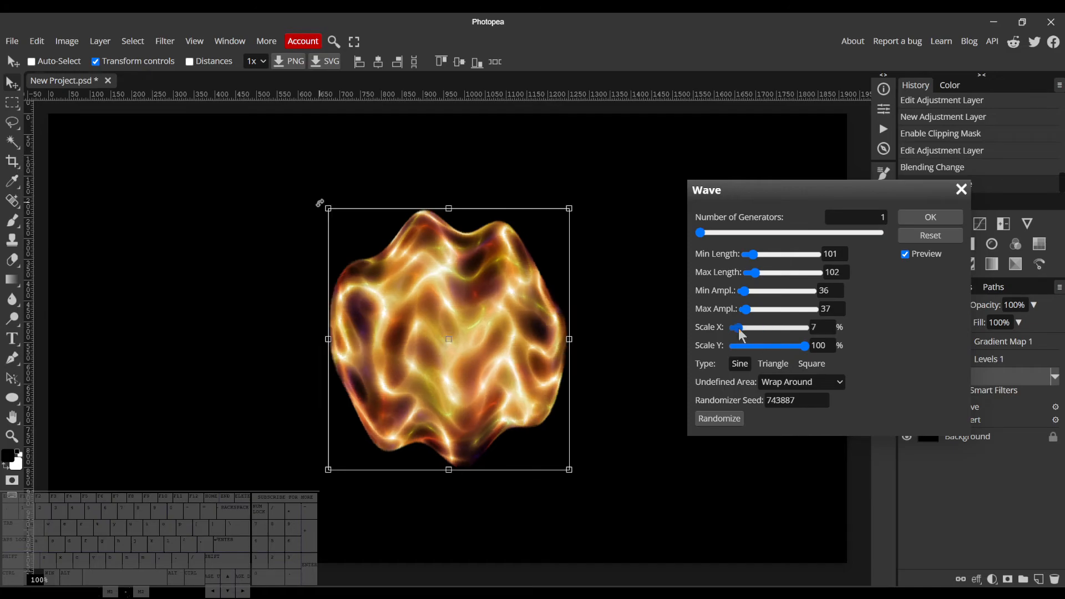
left_click(745, 346)
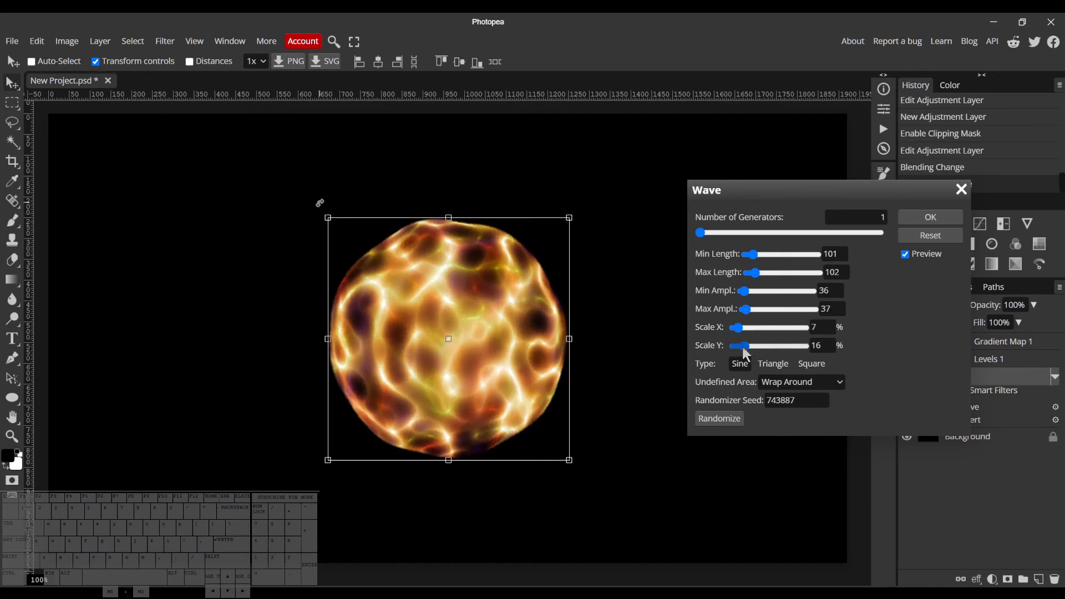
left_click(750, 347)
left_click(825, 329)
type("24")
key("Return")
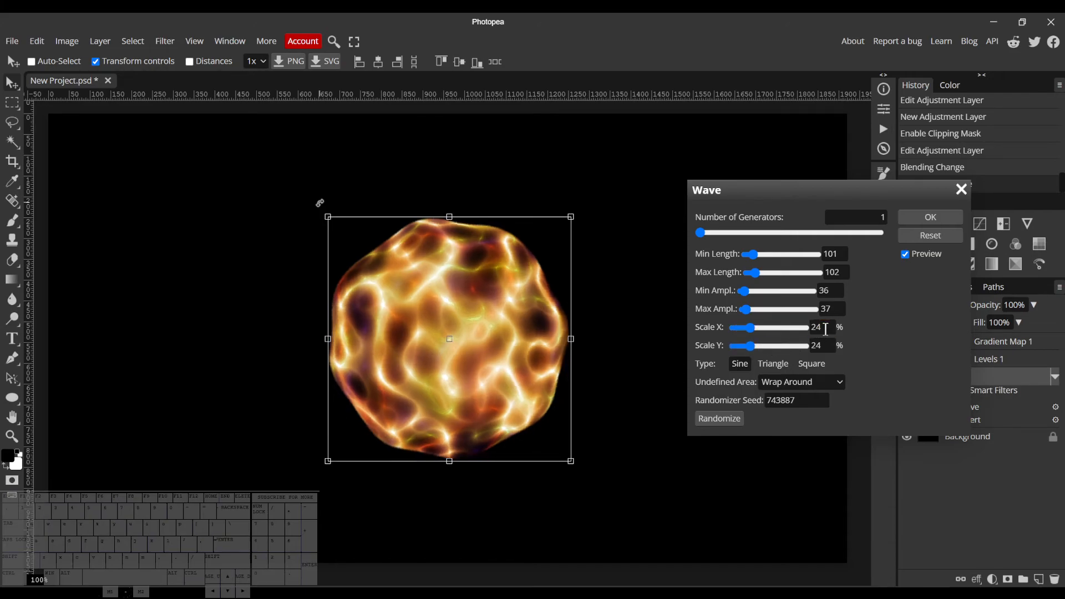
- Try a wave distortion with Scale X and Scale Y both set to 15%
left_click(825, 329)
type("15")
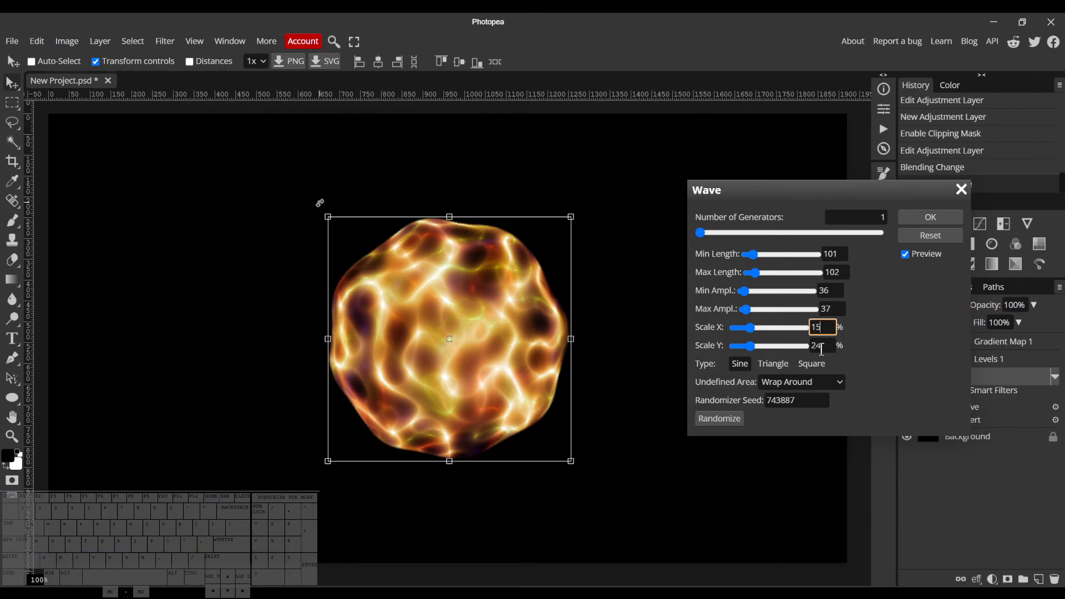
key("Tab")
type("15")
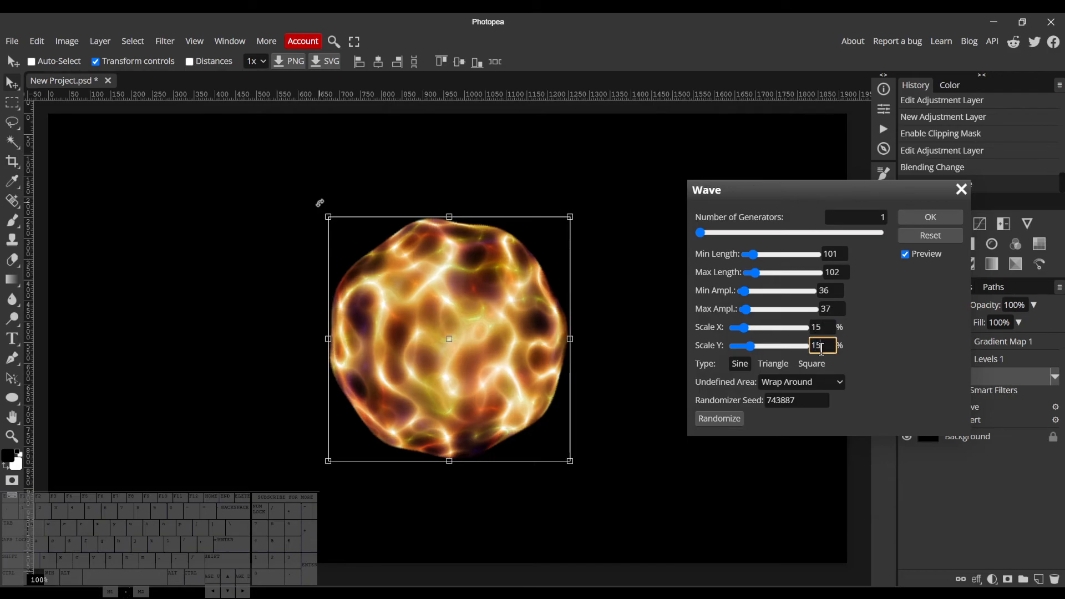
key("Return")
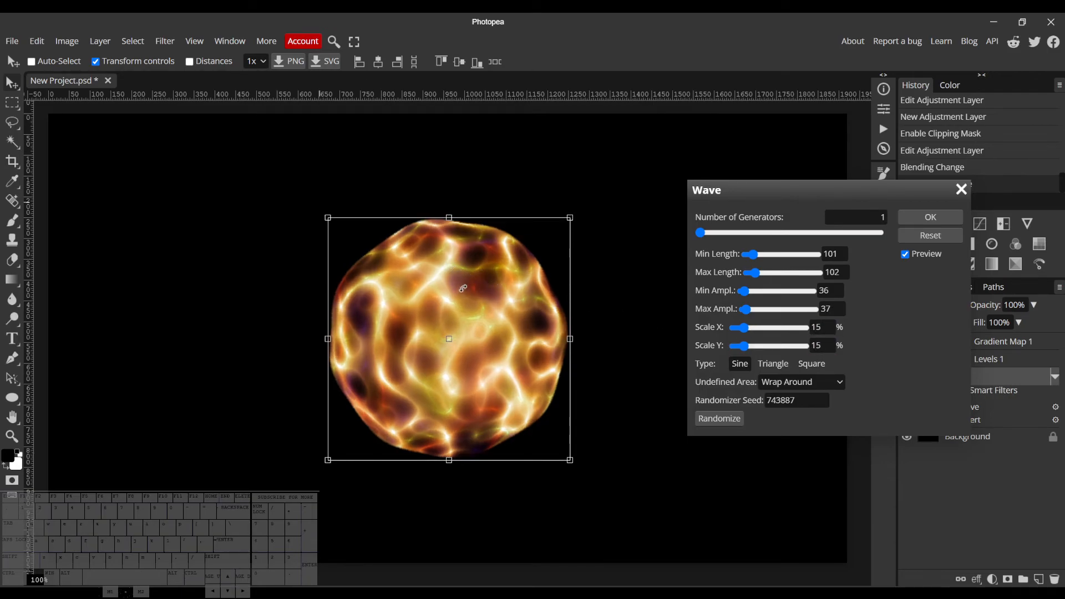
- Try a subtler wave distortion with Scale X at 12% and Scale Y at 12%, then 10%
left_click(822, 330)
type("12")
key("Return")
left_click(825, 346)
type("12")
key("Return")
left_click(824, 346)
type("10")
key("Return")
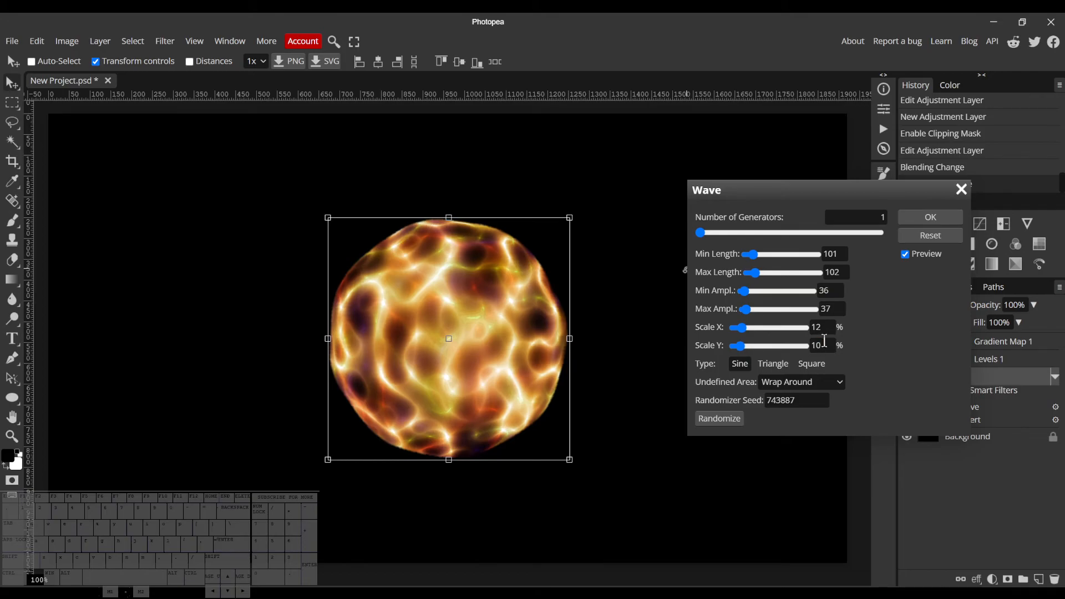
- Set the wave's Scale X and Scale Y to 7% and apply the filter to the ball
left_click(823, 326)
type("7")
key("Return")
left_click(824, 344)
type("7")
key("Return")
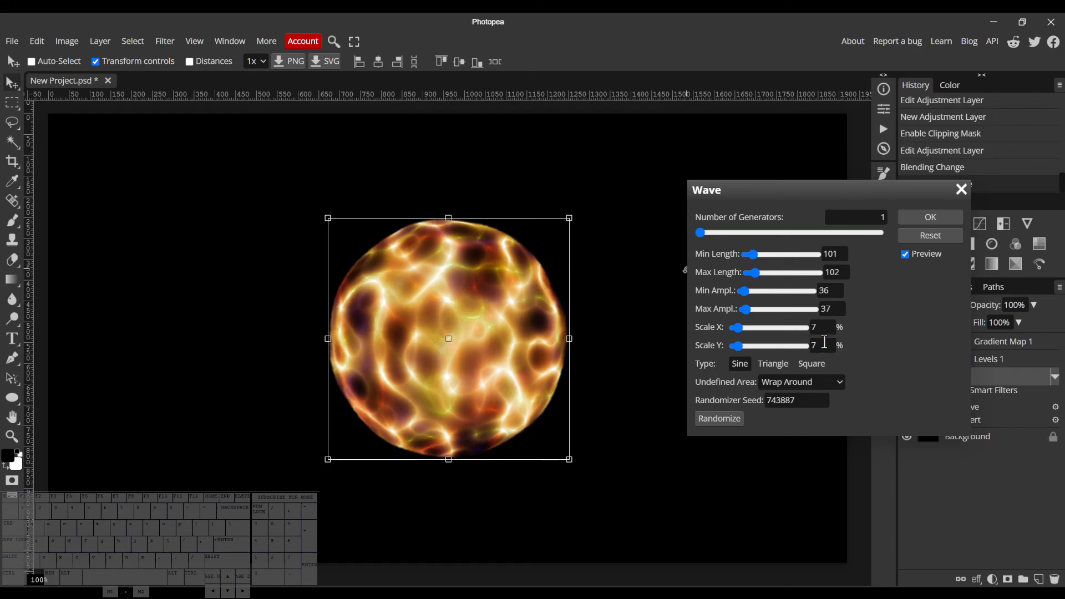
left_click(930, 217)
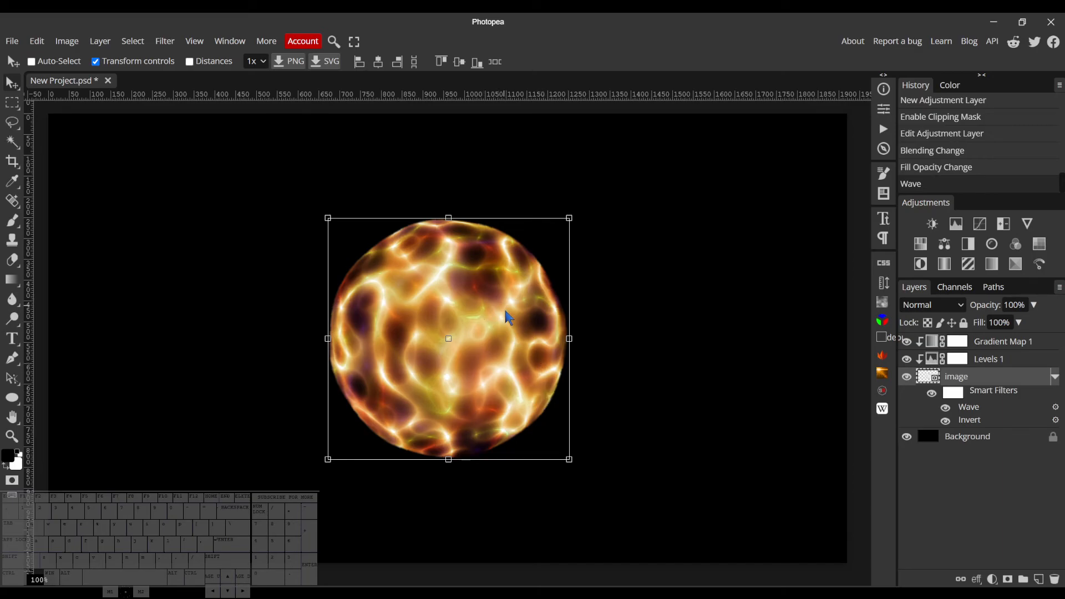
- Select the Gradient Map layer and take a look at the Fractal Noise plugin's settings
left_click(1043, 348)
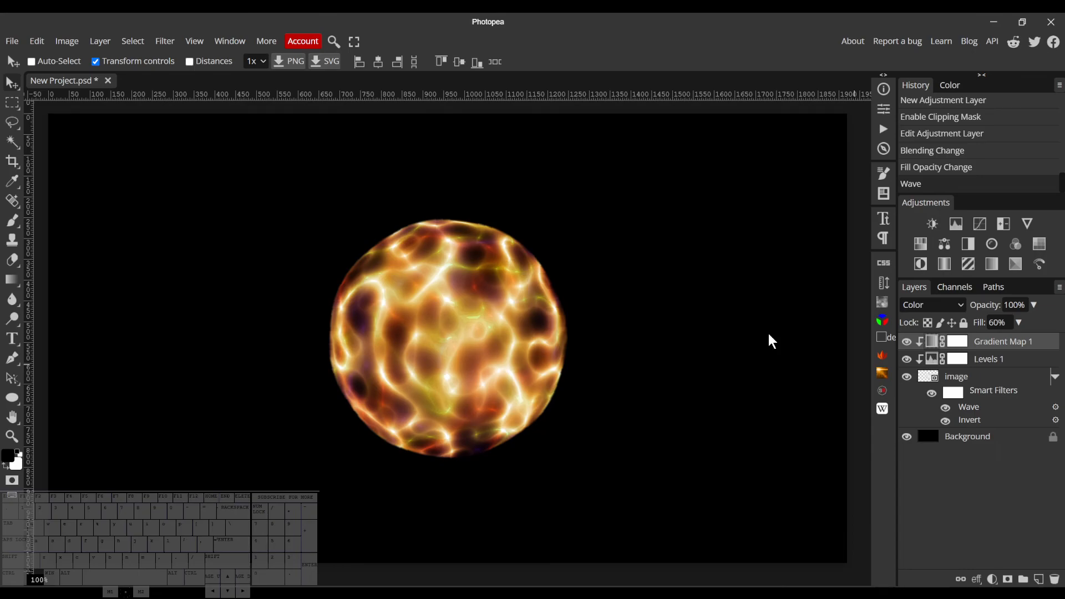
left_click(883, 302)
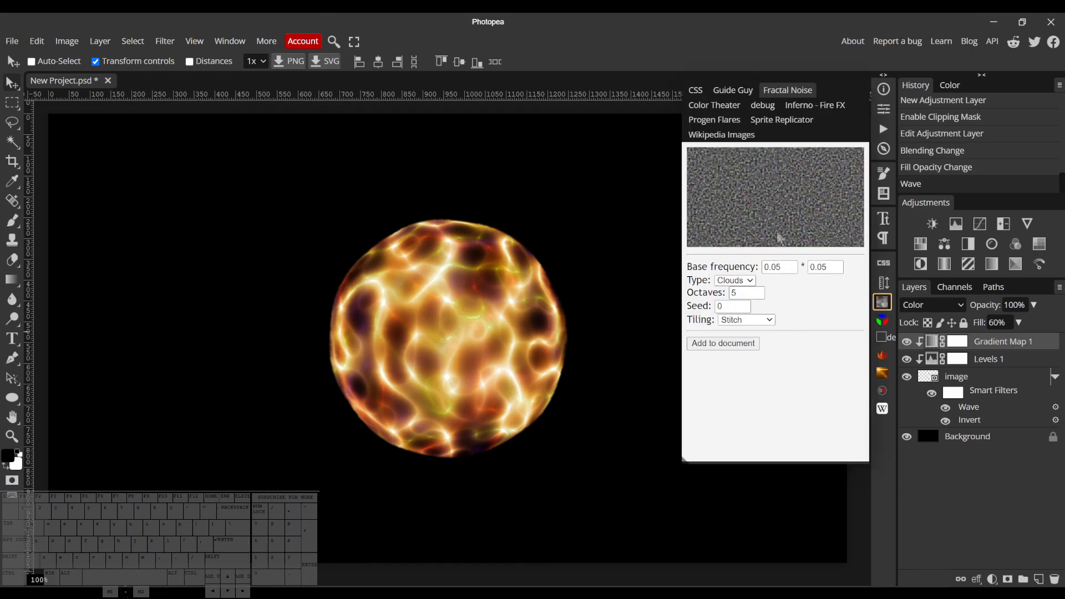
left_click(883, 302)
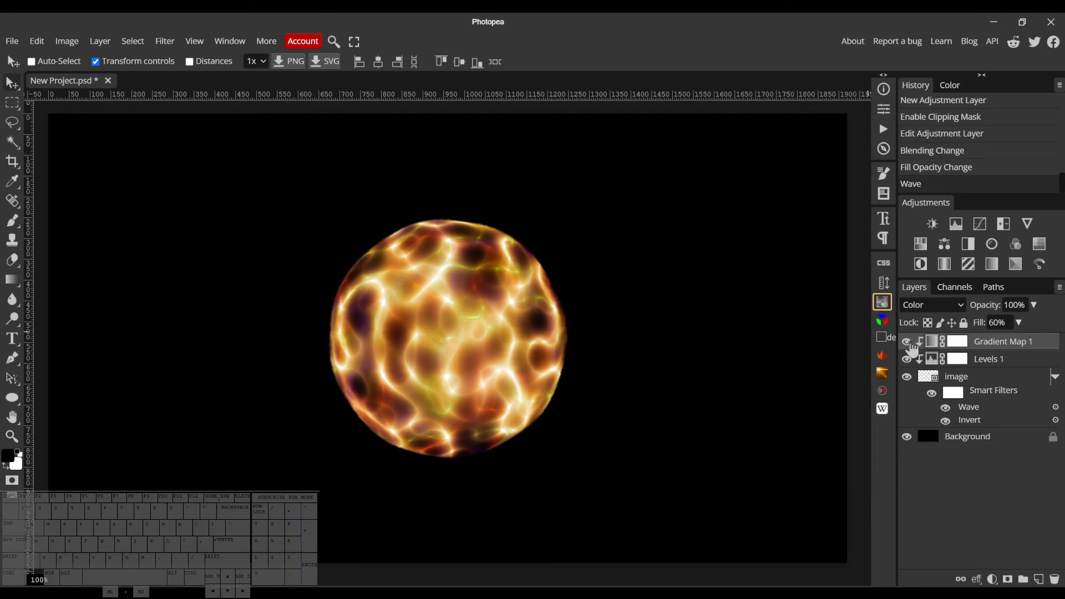